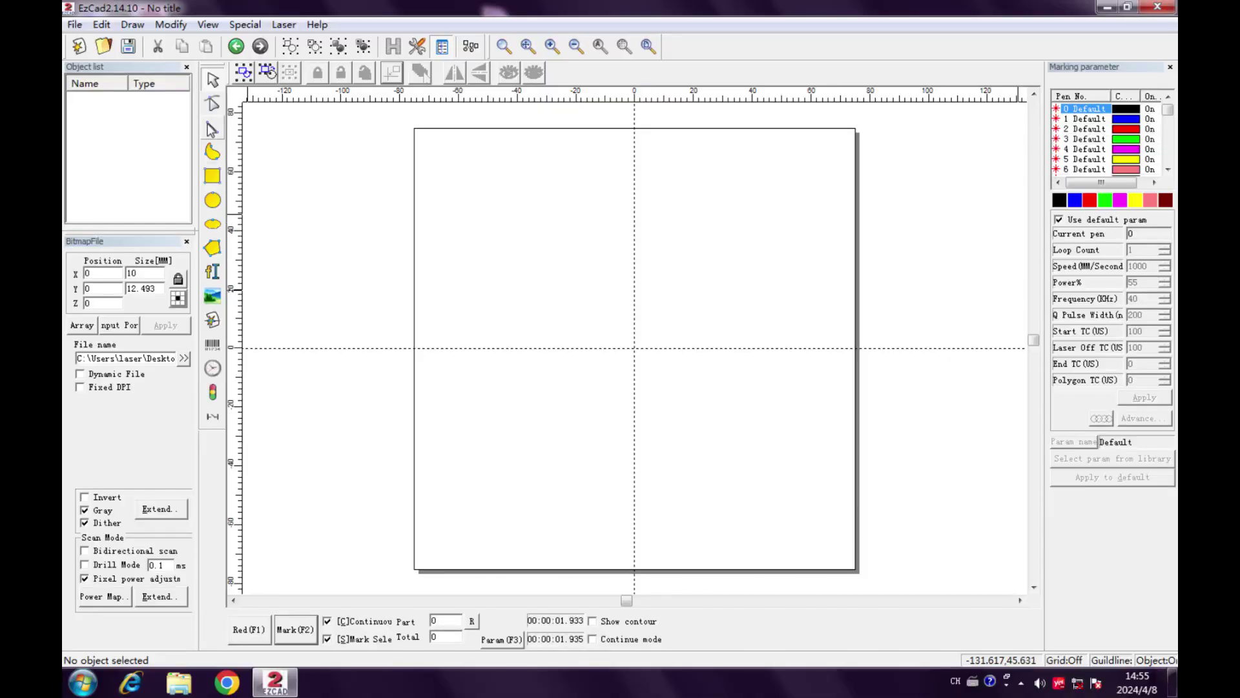
Step: Draw a 112.099 mm vertical line with X size 0, positioned at X/Y 0
{"action": "left_click", "coordinate": [213, 128]}
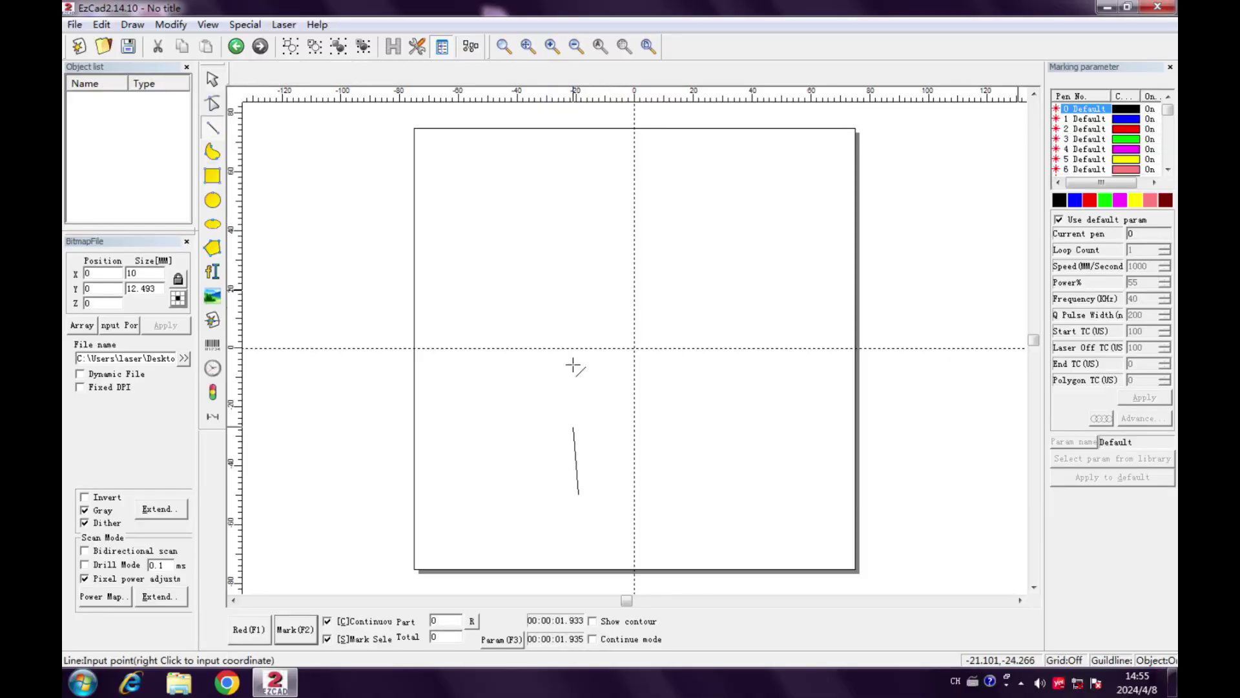
{"action": "right_click", "coordinate": [489, 223]}
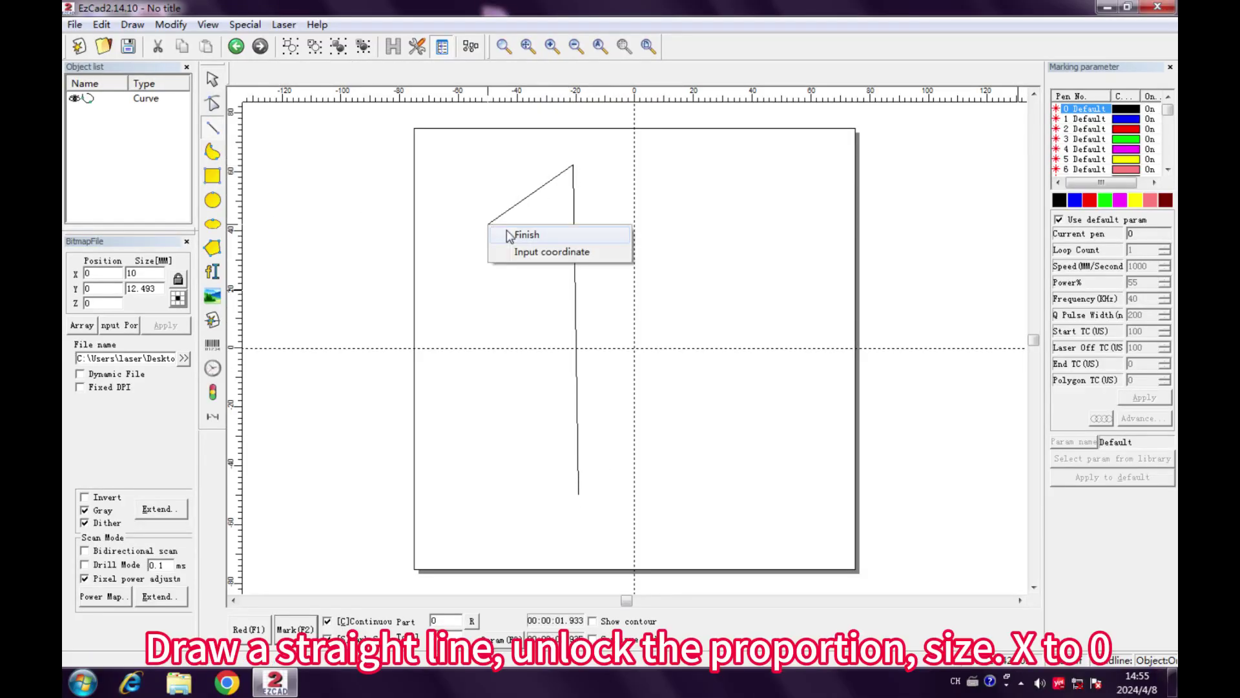
{"action": "left_click", "coordinate": [504, 230]}
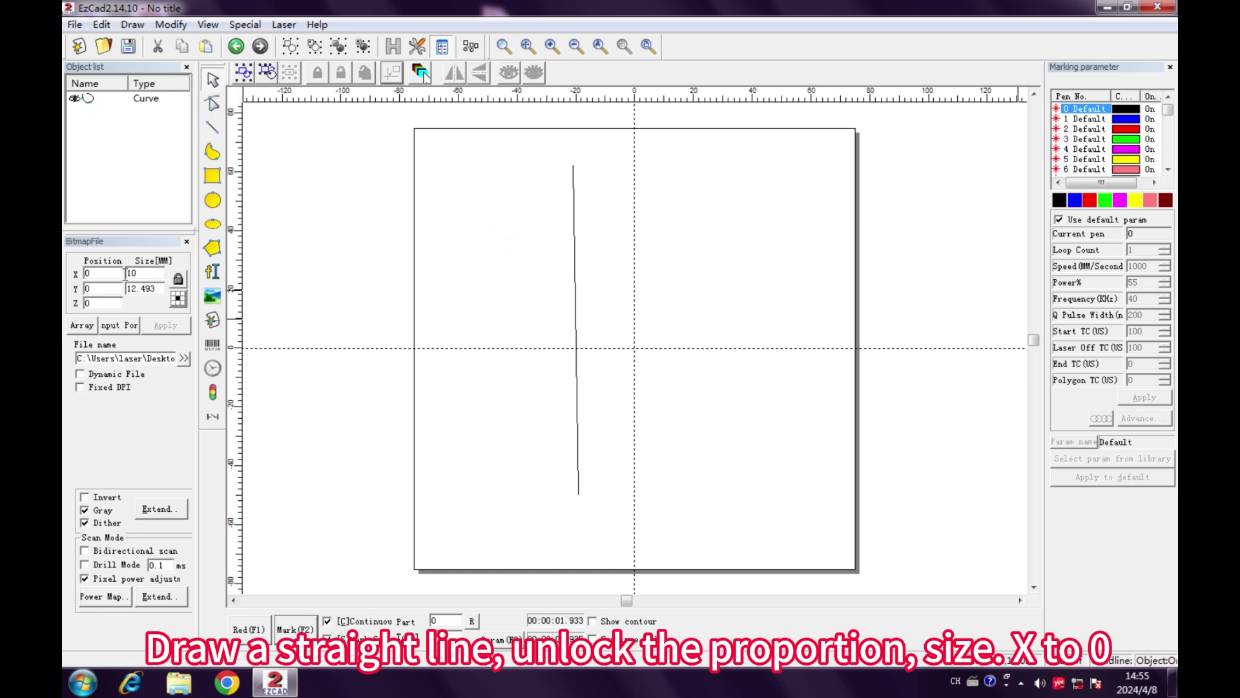
{"action": "left_click", "coordinate": [175, 282]}
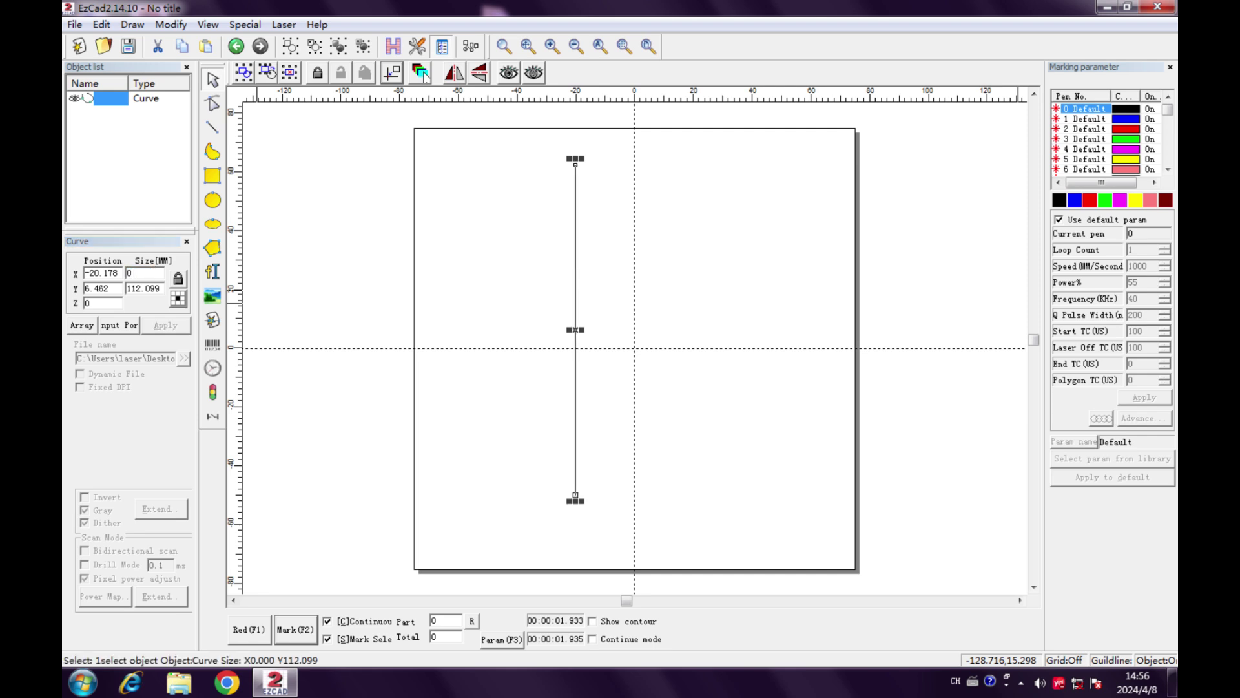
{"action": "left_click", "coordinate": [392, 77]}
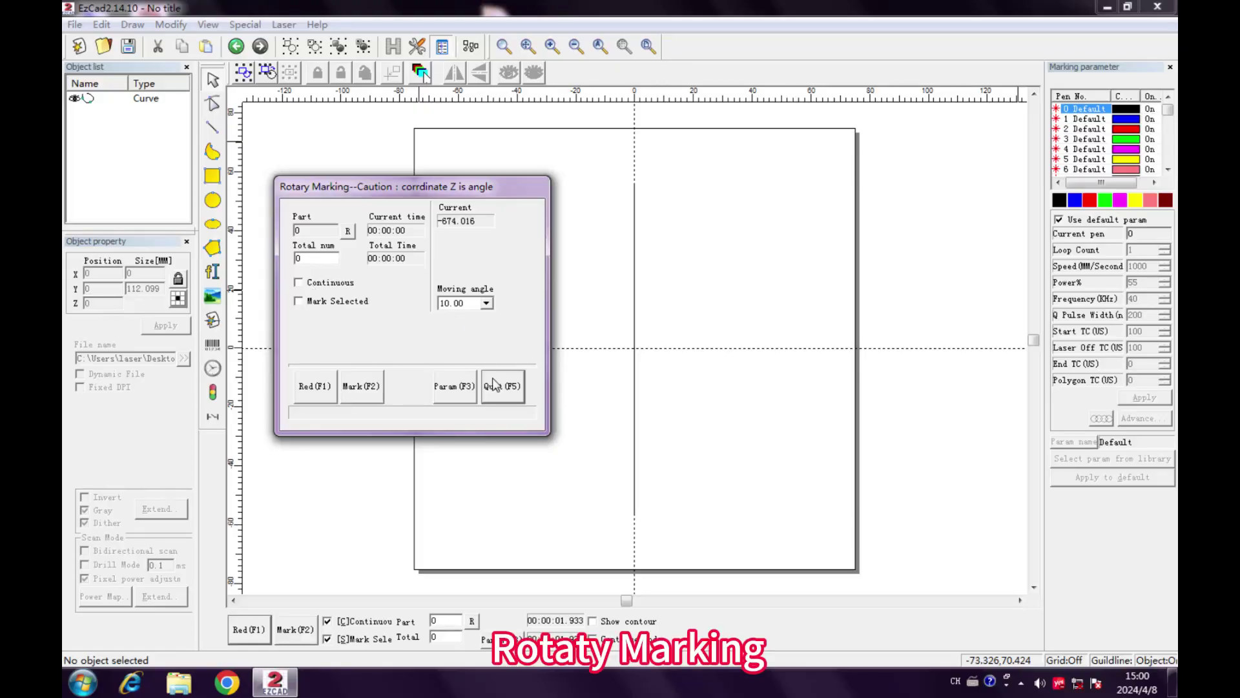
Step: Close Rotary Marking and add a text object reading A
{"action": "left_click", "coordinate": [497, 384]}
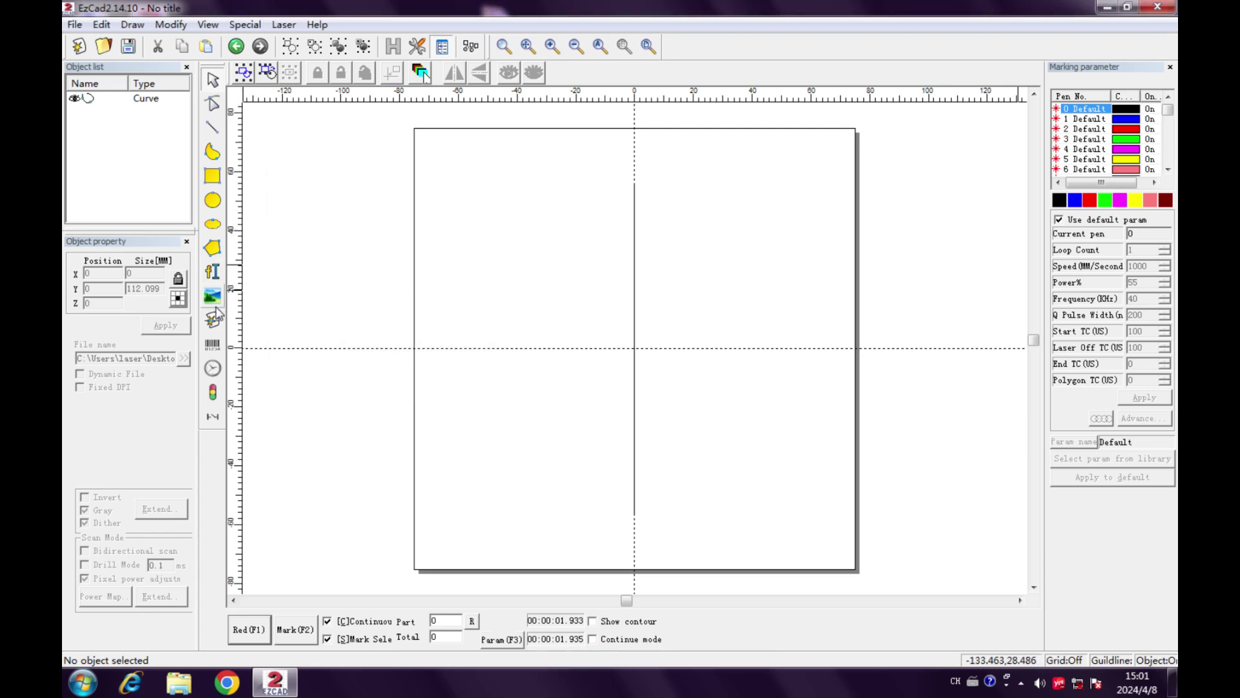
{"action": "left_click", "coordinate": [542, 283]}
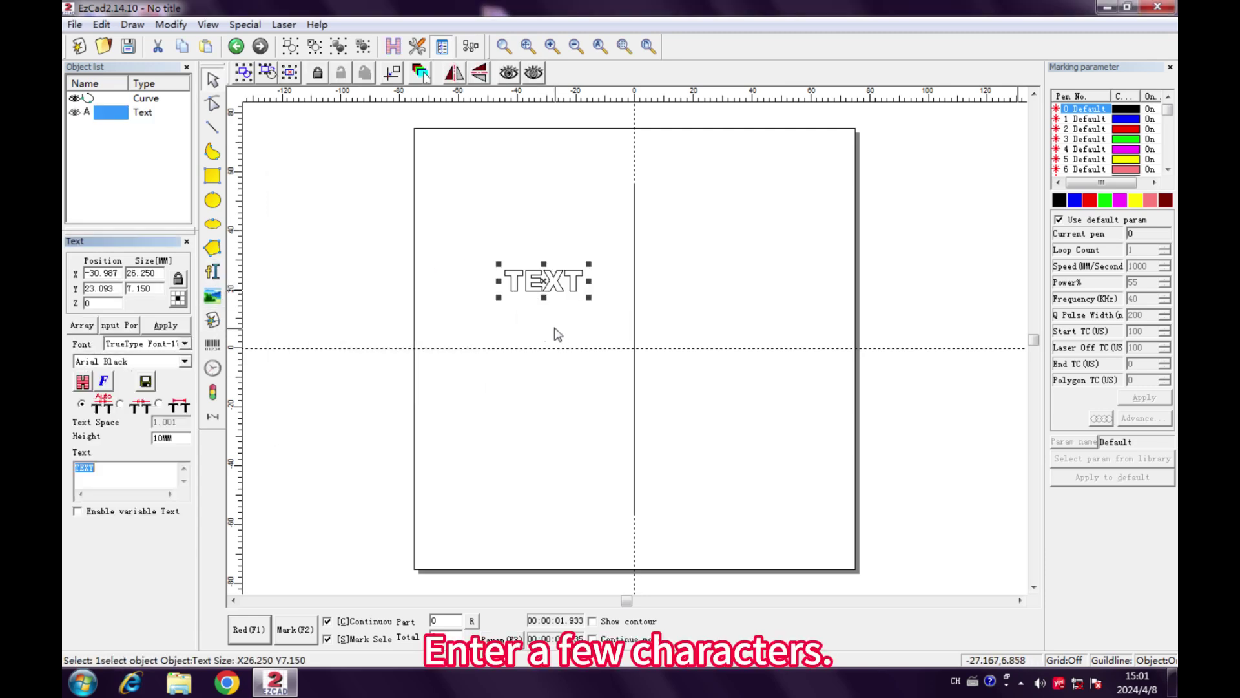
{"action": "double_click", "coordinate": [126, 477]}
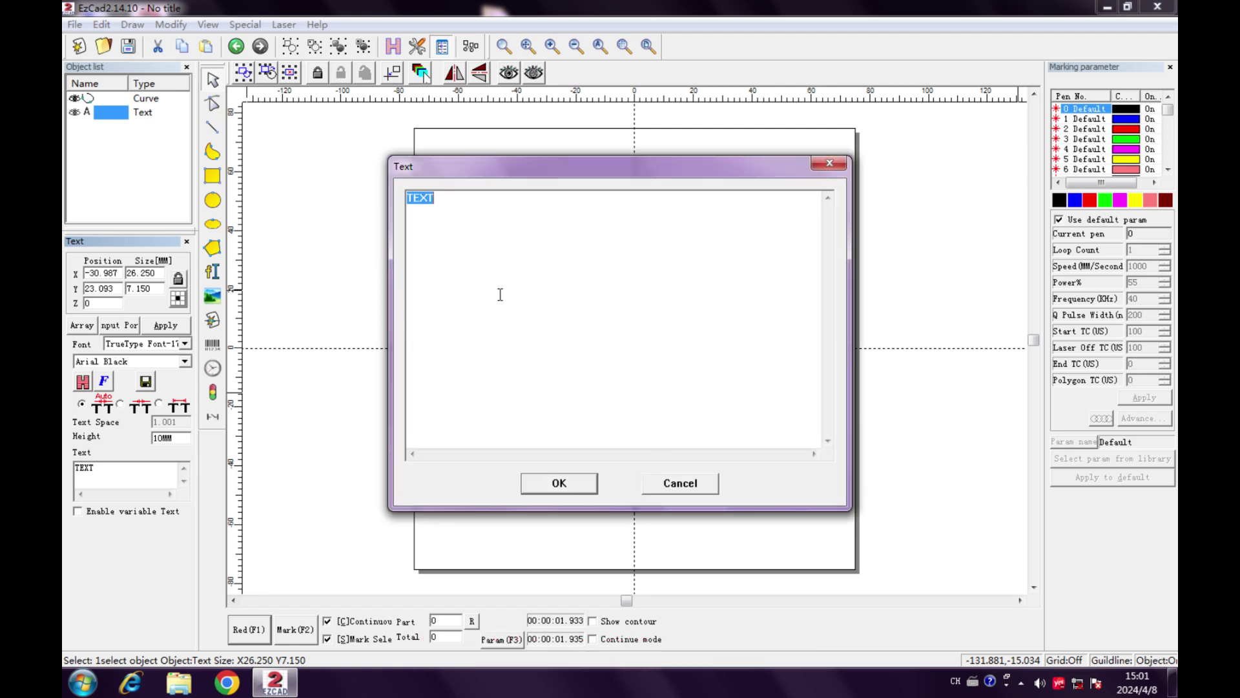
{"action": "left_click", "coordinate": [559, 483]}
Step: Add two more text objects reading B and C below A
{"action": "left_click", "coordinate": [503, 349]}
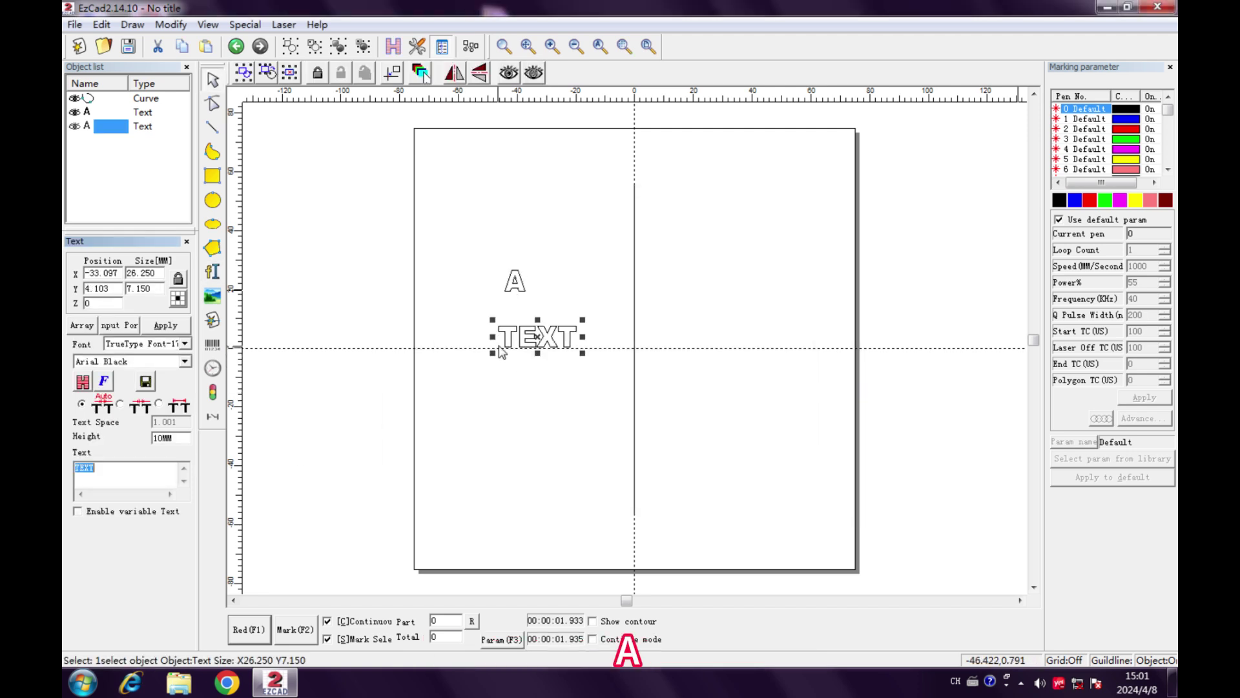
{"action": "double_click", "coordinate": [144, 473]}
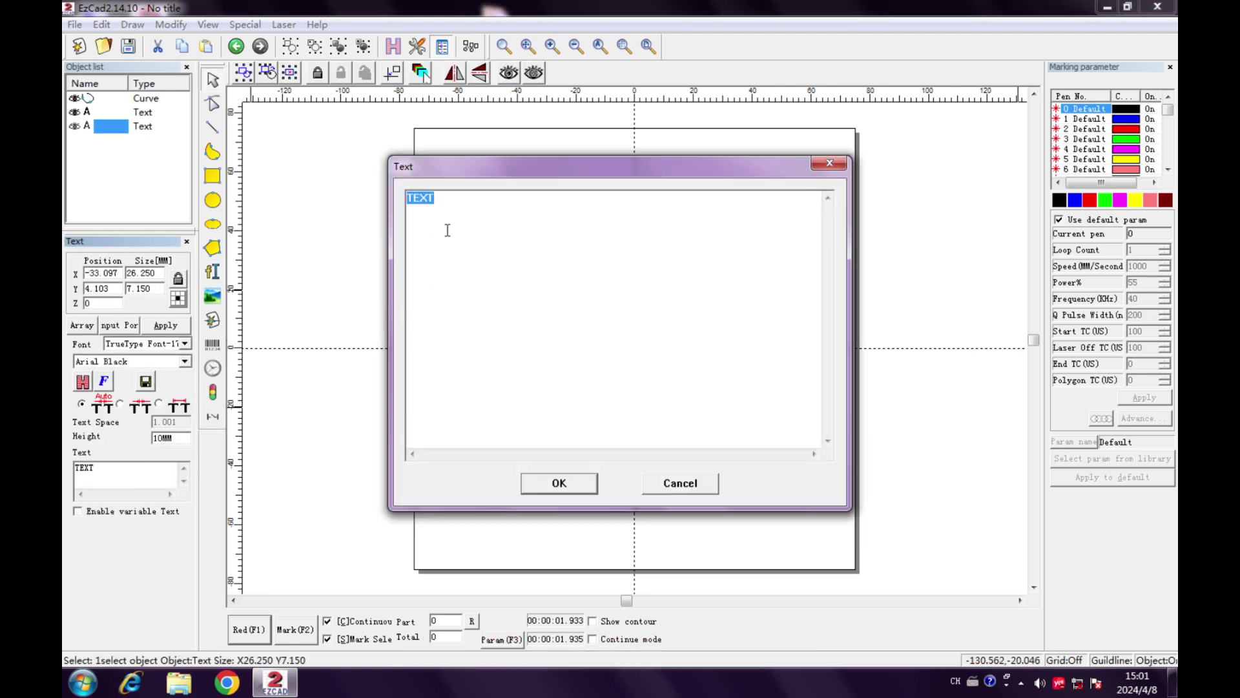
{"action": "type", "text": "B"}
{"action": "left_click", "coordinate": [559, 483]}
{"action": "right_click", "coordinate": [478, 391]}
{"action": "left_click", "coordinate": [518, 405]}
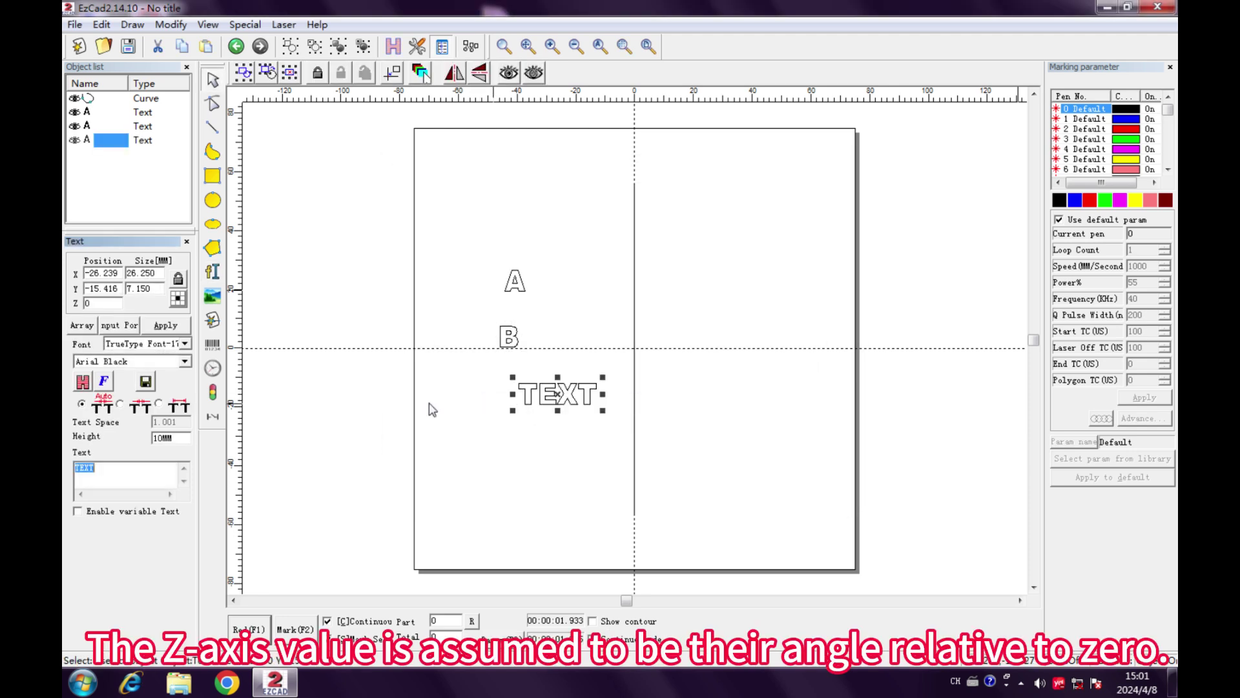
{"action": "double_click", "coordinate": [519, 404]}
{"action": "type", "text": "C"}
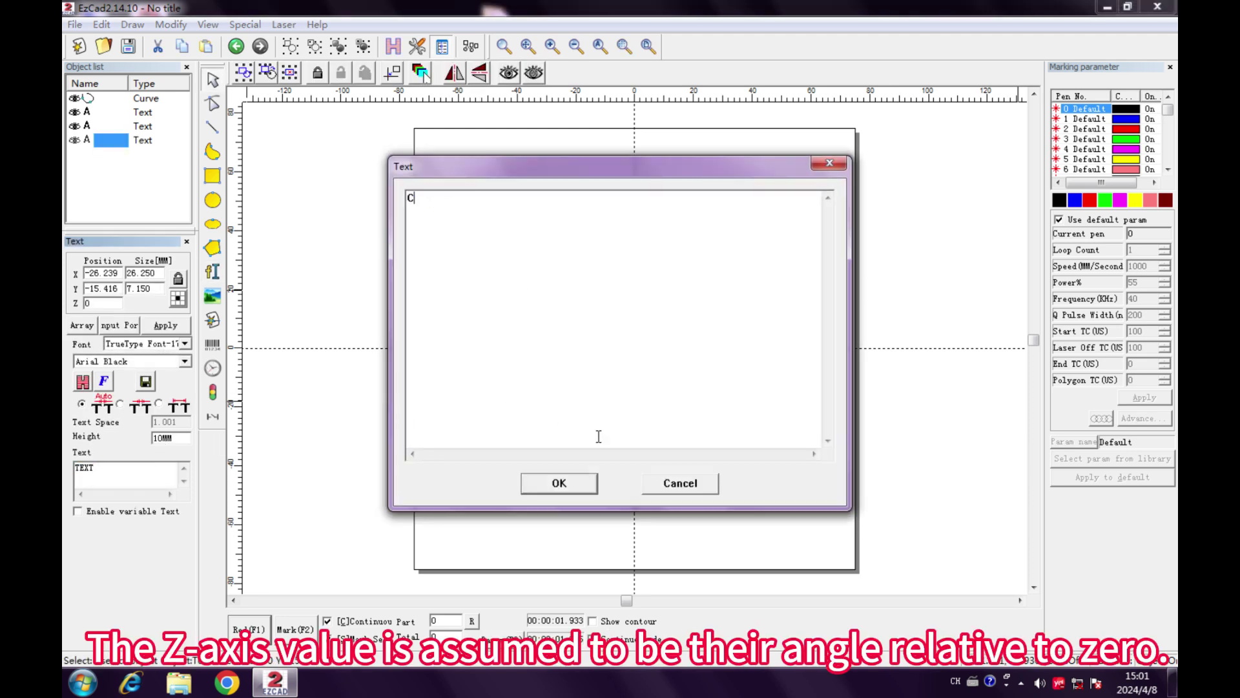
{"action": "left_click", "coordinate": [559, 483]}
{"action": "left_click", "coordinate": [568, 443]}
Step: Fill letters A, B and C with a solid hatch
{"action": "left_click", "coordinate": [503, 268]}
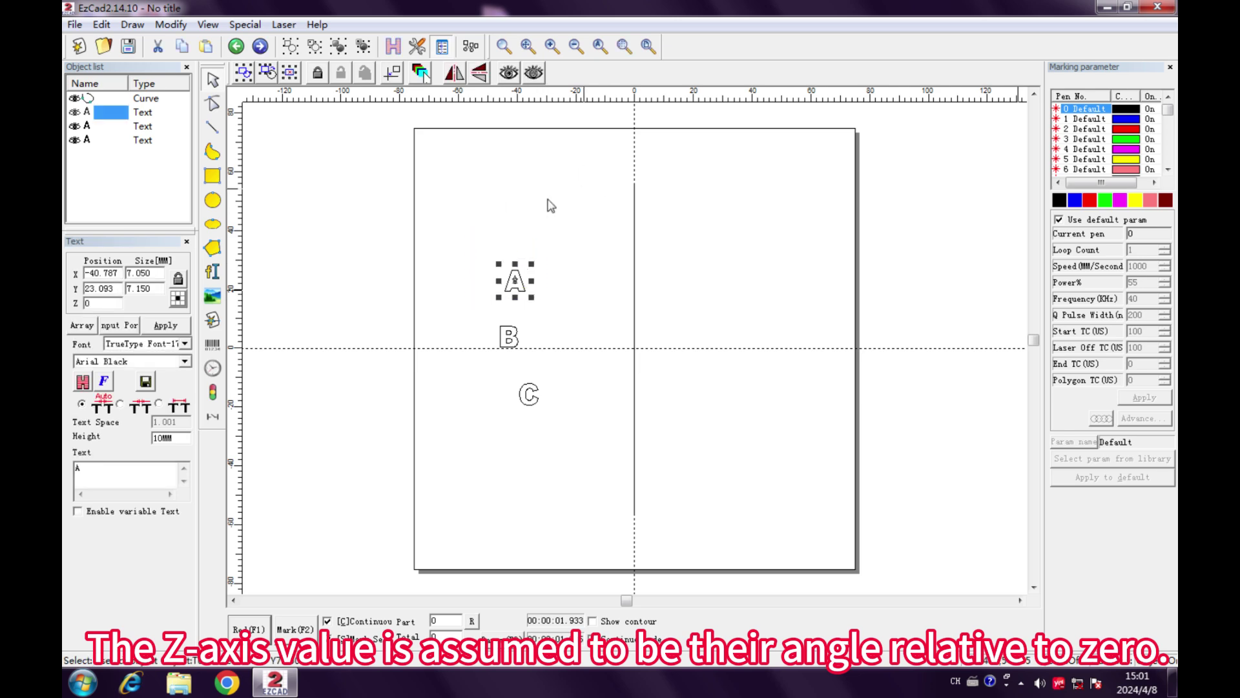
{"action": "left_click", "coordinate": [394, 48]}
{"action": "left_click", "coordinate": [710, 188]}
{"action": "left_click", "coordinate": [509, 336]}
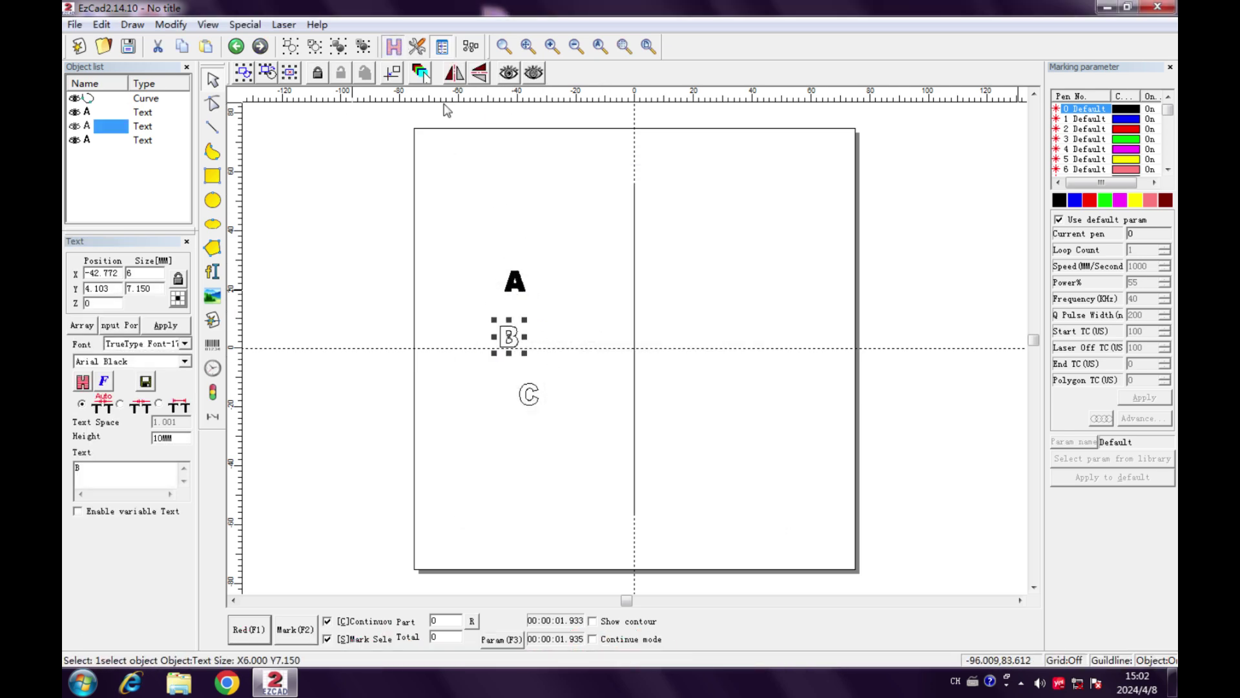
{"action": "key", "text": "ctrl+h"}
{"action": "key", "text": "Return"}
{"action": "left_click", "coordinate": [392, 51]}
{"action": "key", "text": "Return"}
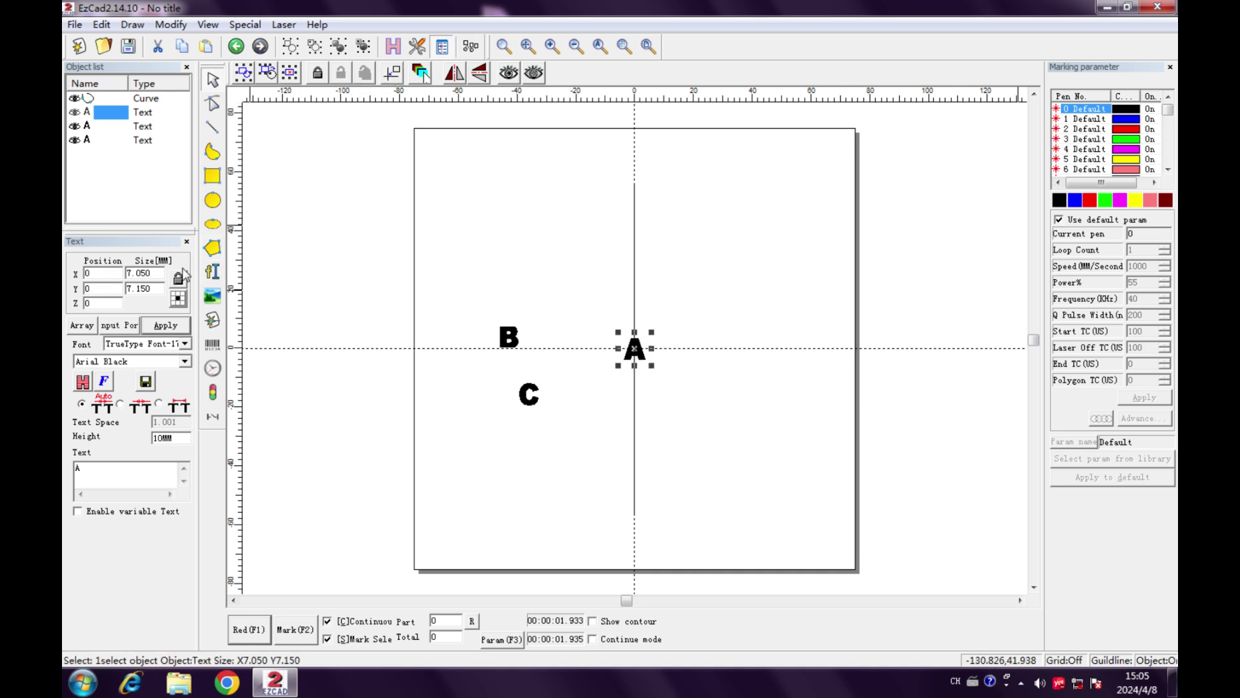
Step: Move B and C to X/Y 0 with Z 50 and Z 100, then select all three letters
{"action": "left_click", "coordinate": [534, 366]}
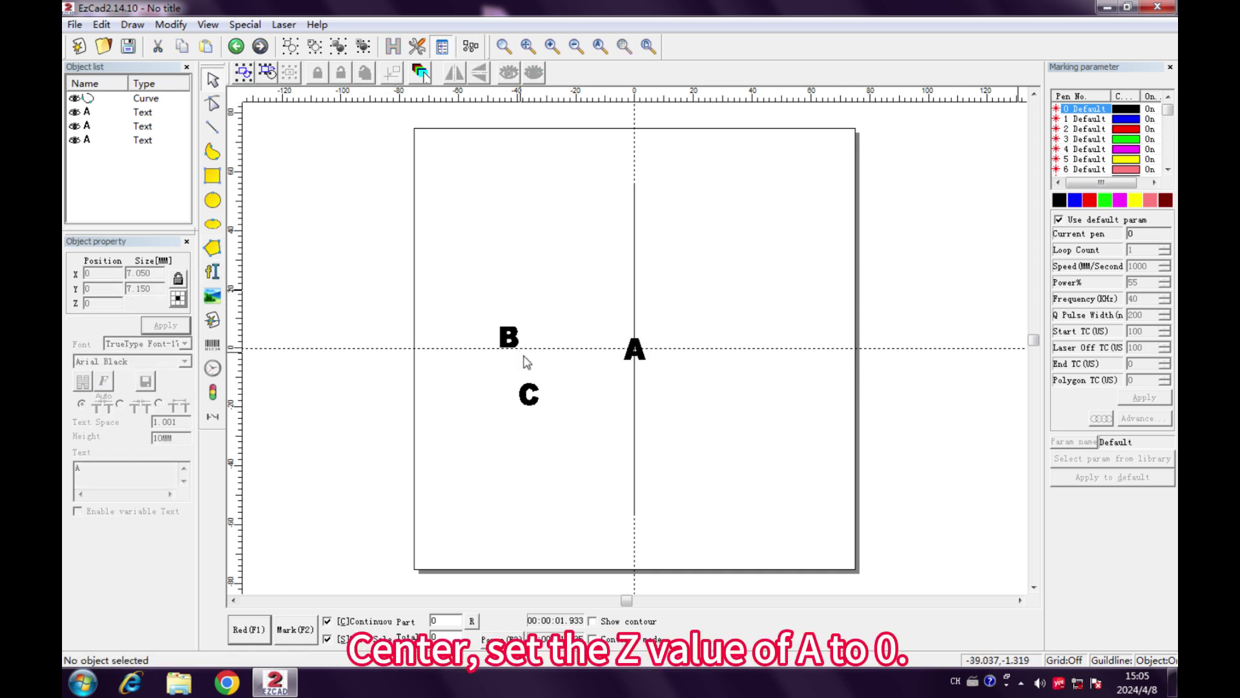
{"action": "left_click_drag", "start_coordinate": [475, 290], "coordinate": [528, 363]}
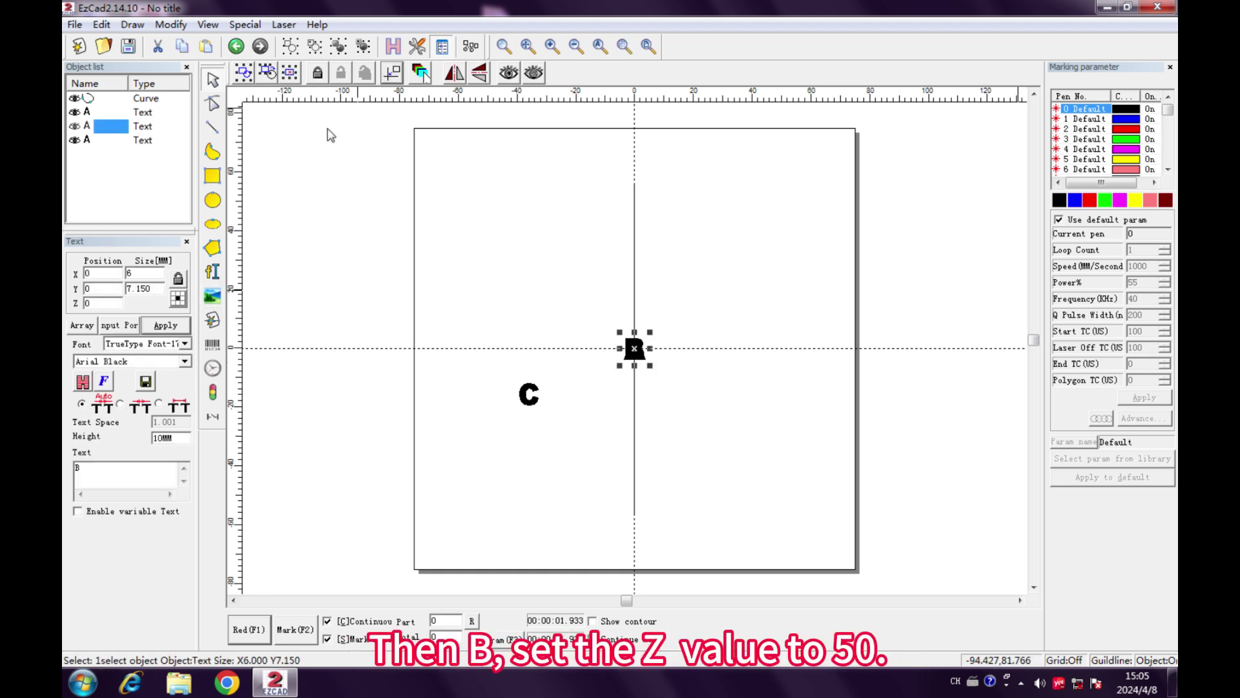
{"action": "left_click", "coordinate": [117, 270]}
{"action": "type", "text": "50"}
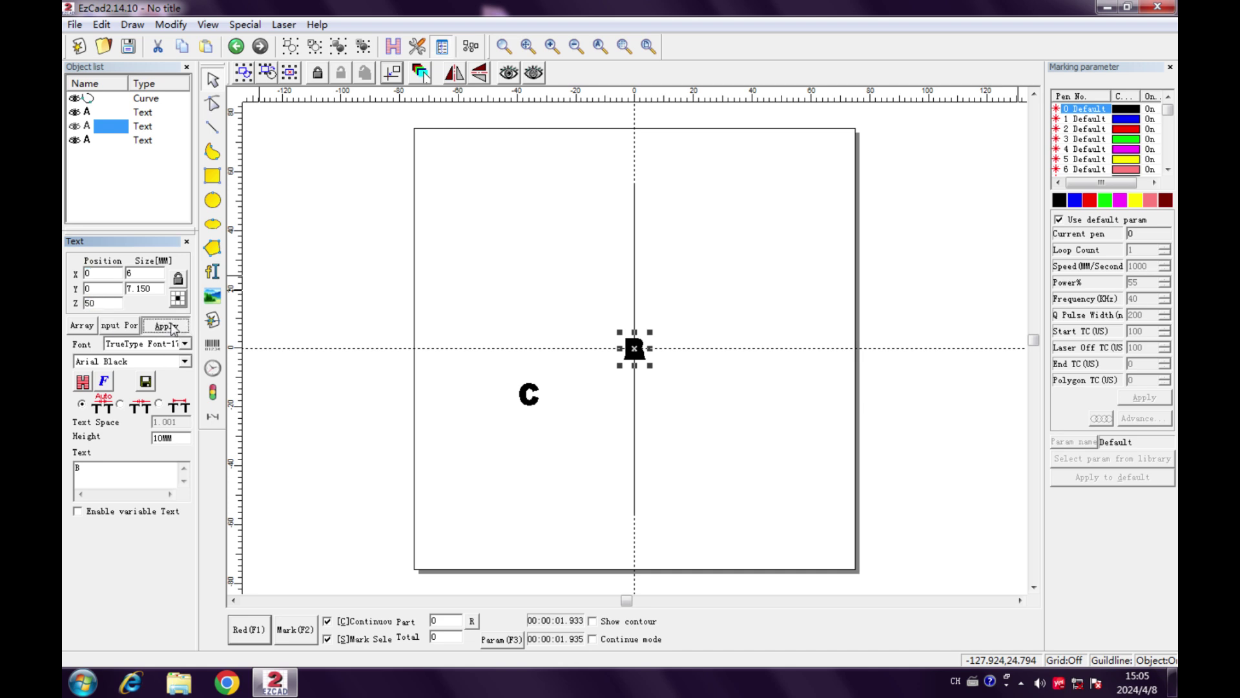
{"action": "left_click_drag", "start_coordinate": [456, 338], "coordinate": [552, 416]}
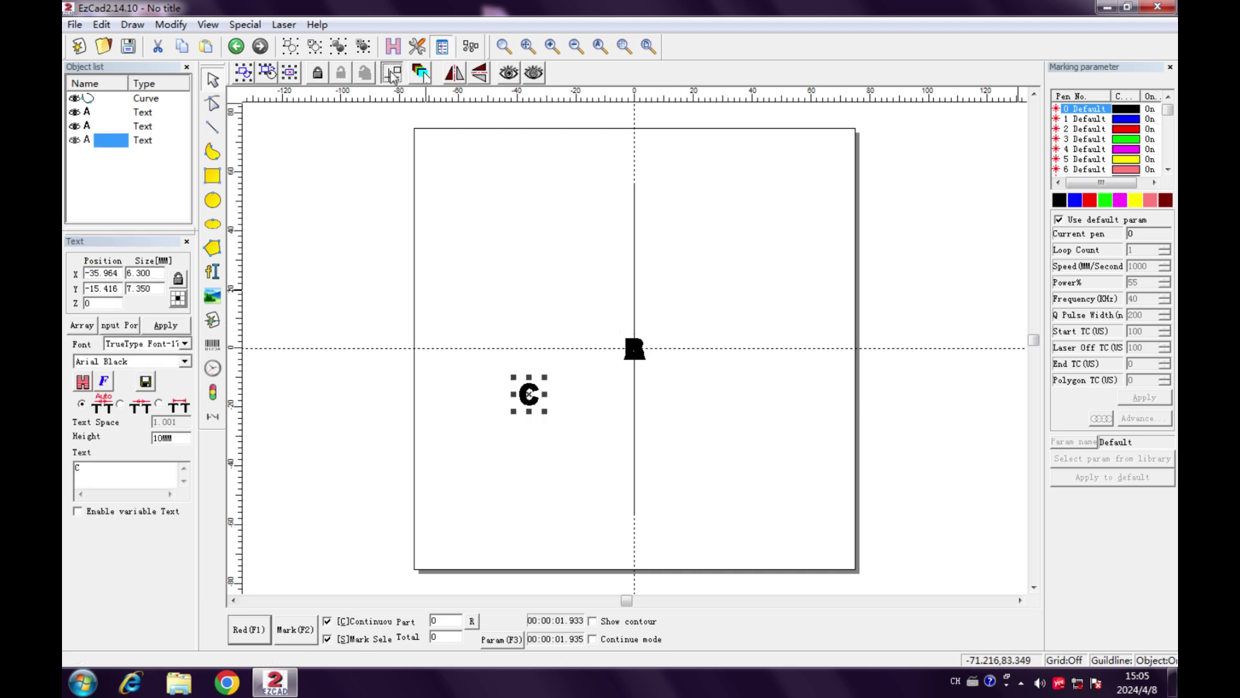
{"action": "double_click", "coordinate": [108, 301]}
{"action": "type", "text": "100"}
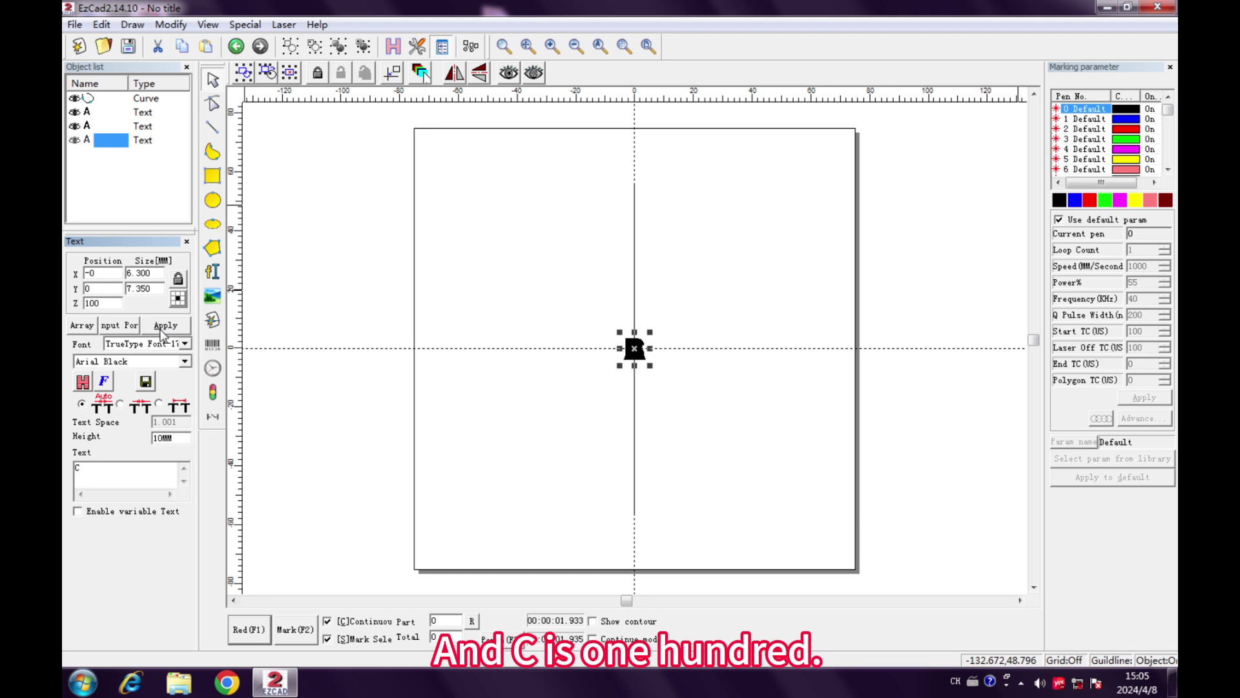
{"action": "left_click_drag", "start_coordinate": [565, 299], "coordinate": [717, 419]}
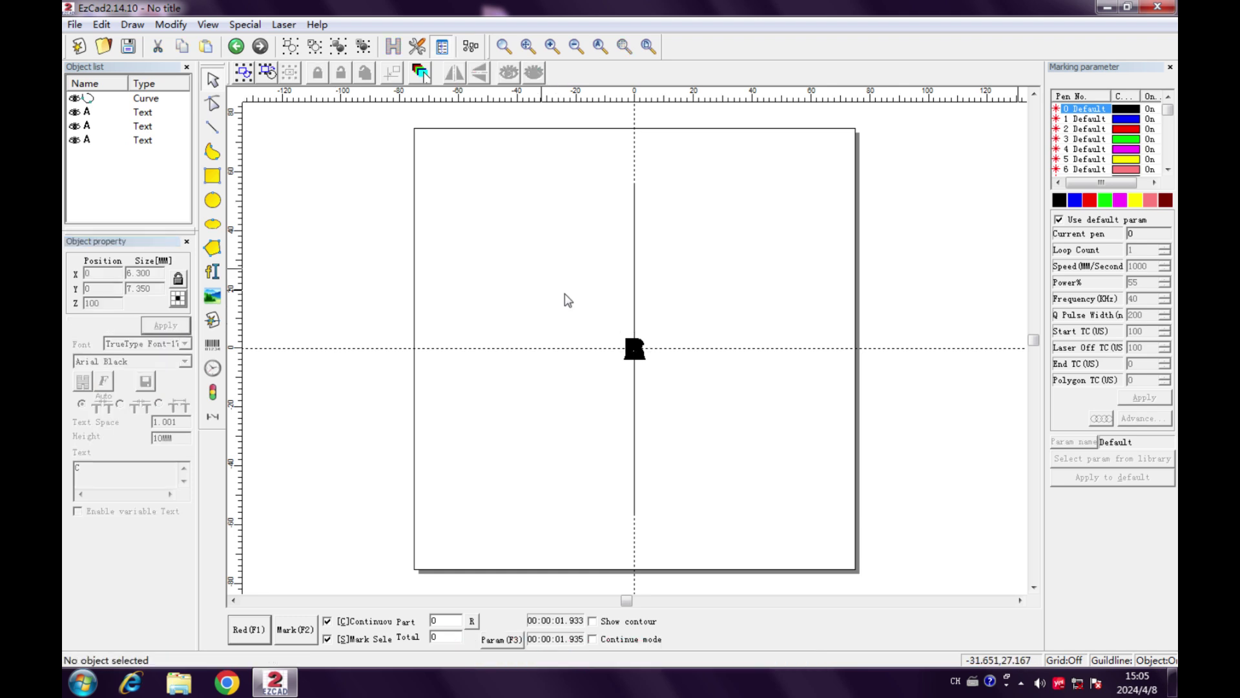
Step: Start Laser > Rotary Marking for the selected letters and view its Param axis configuration
{"action": "left_click", "coordinate": [274, 29]}
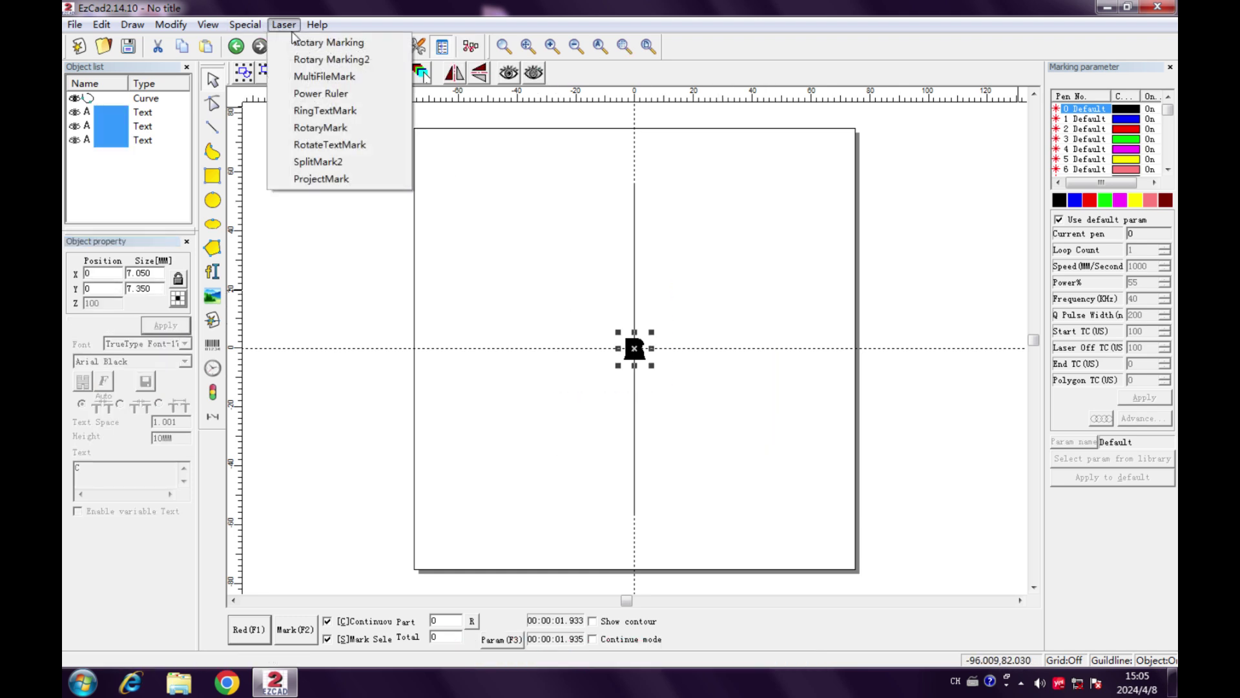
{"action": "left_click", "coordinate": [297, 42]}
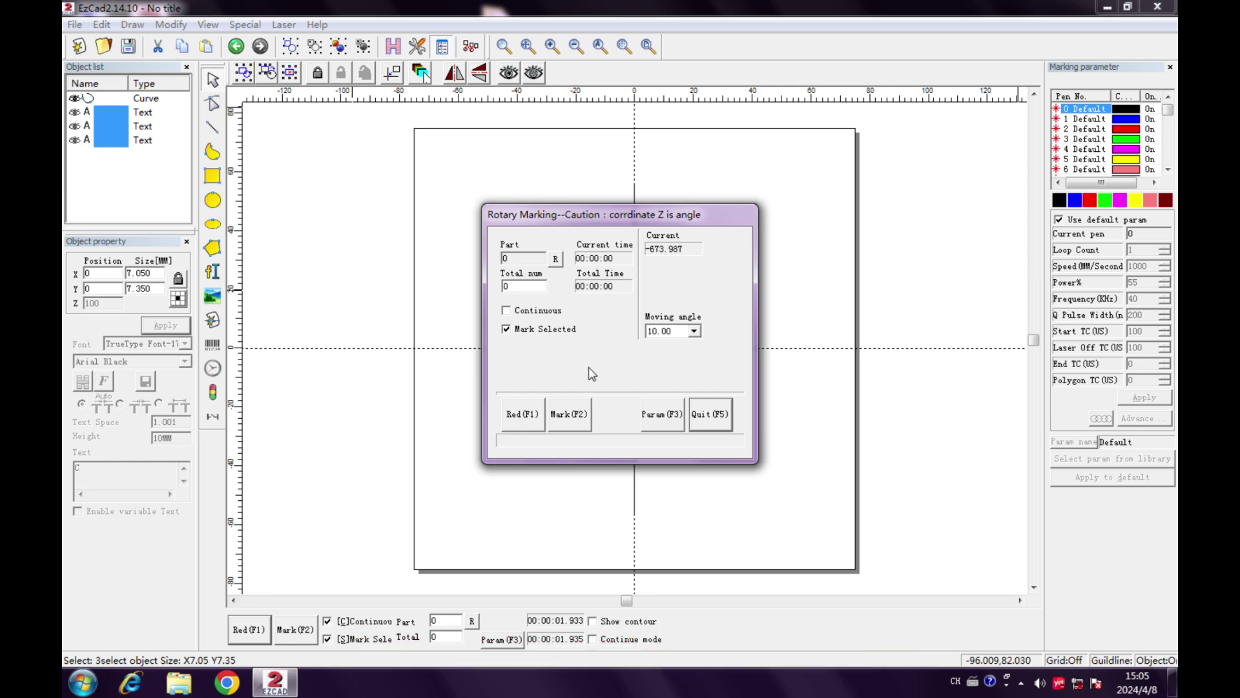
{"action": "left_click", "coordinate": [654, 415]}
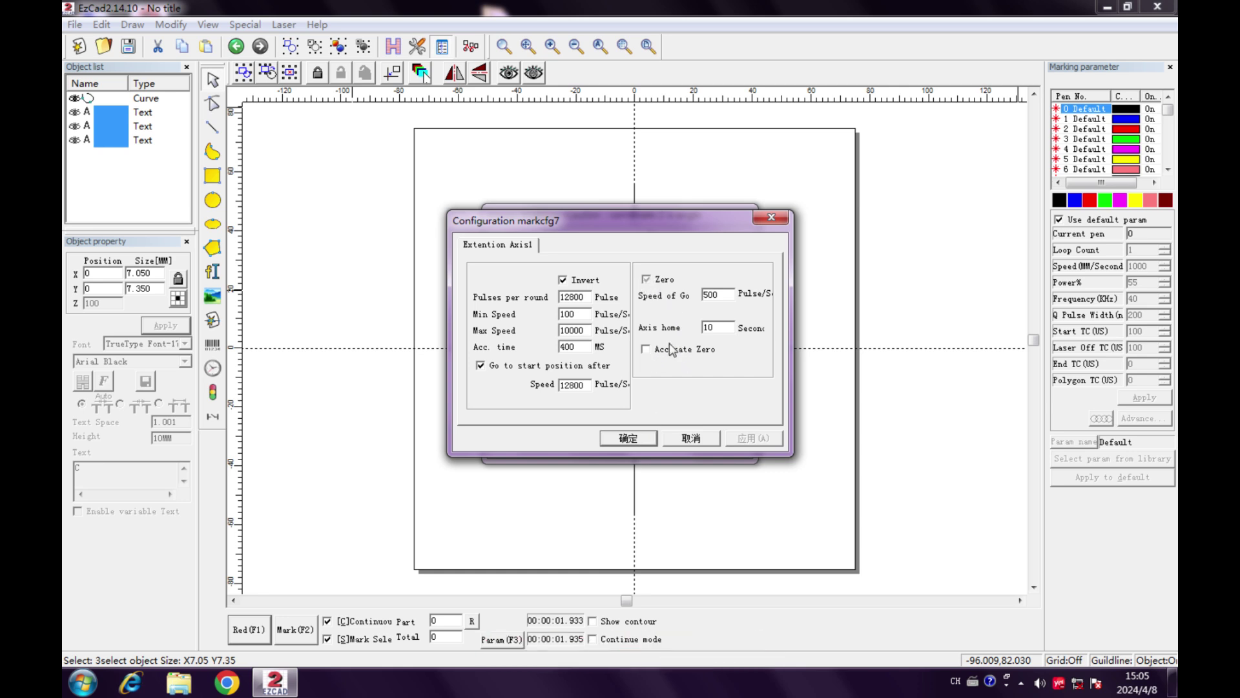
Step: Accept the axis configuration of 12800 pulses per round with inverted direction
{"action": "left_click", "coordinate": [630, 439]}
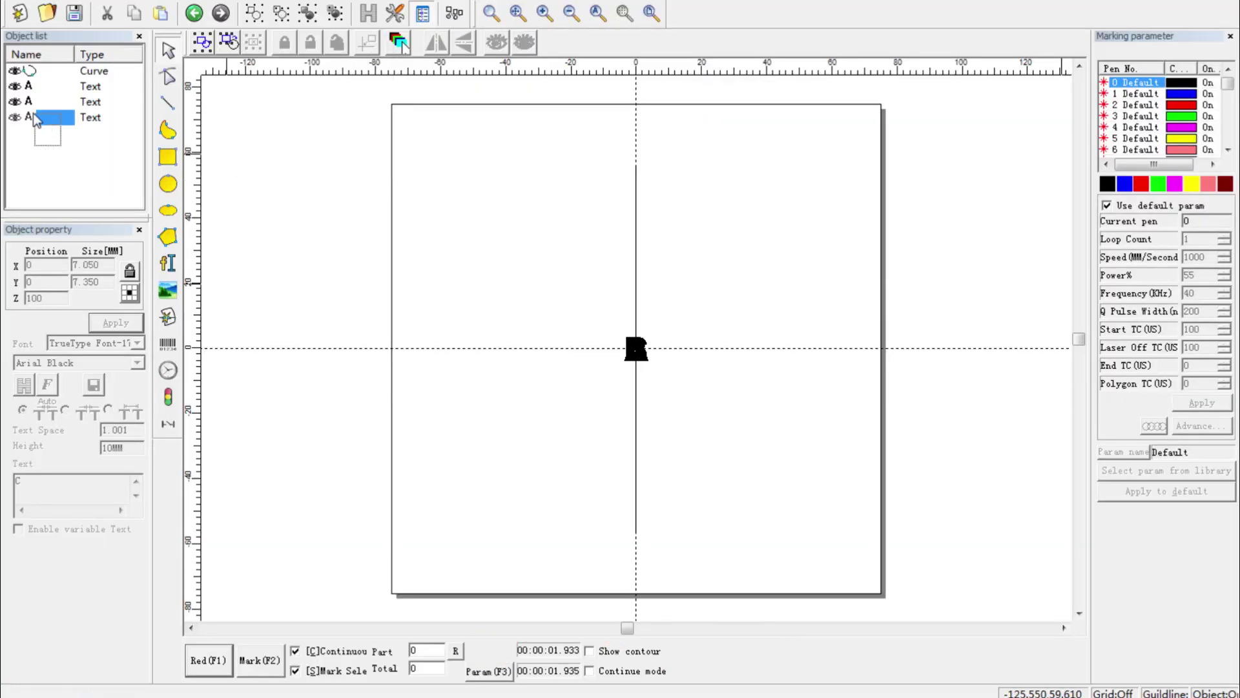
Step: Select letter A and set its Rotary Marking total count to 5
{"action": "left_click", "coordinate": [636, 349]}
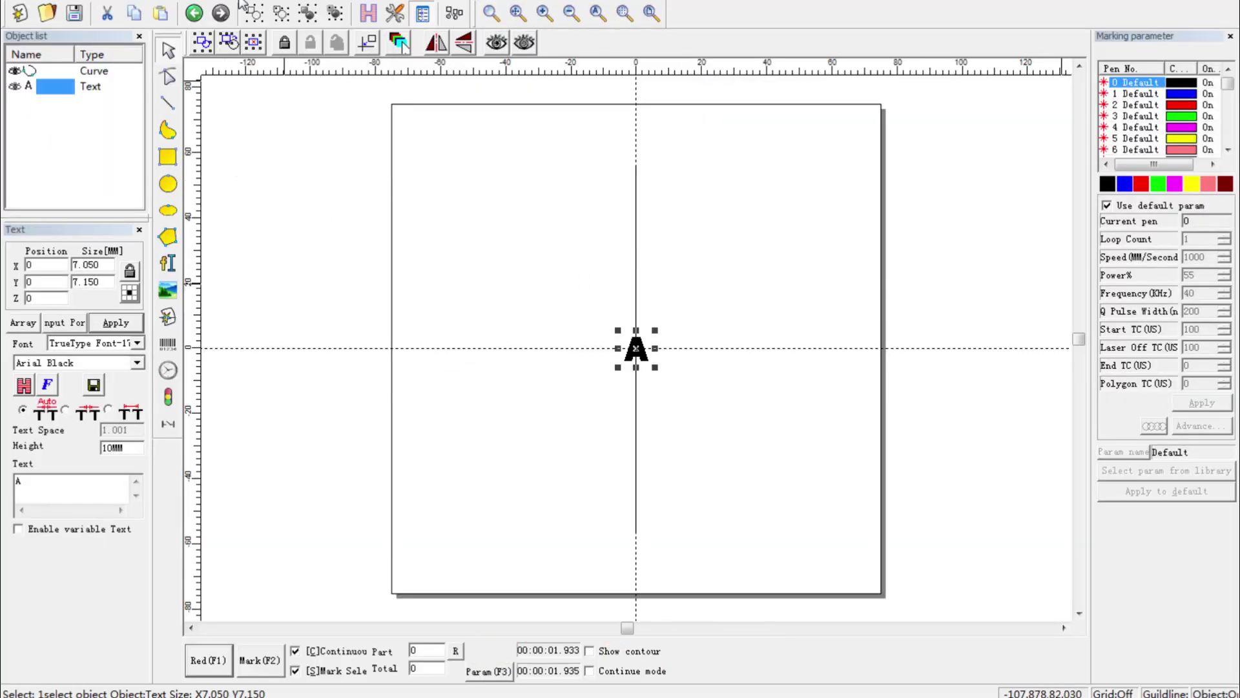
{"action": "left_click", "coordinate": [361, 103]}
{"action": "left_click_drag", "start_coordinate": [567, 185], "coordinate": [326, 102]}
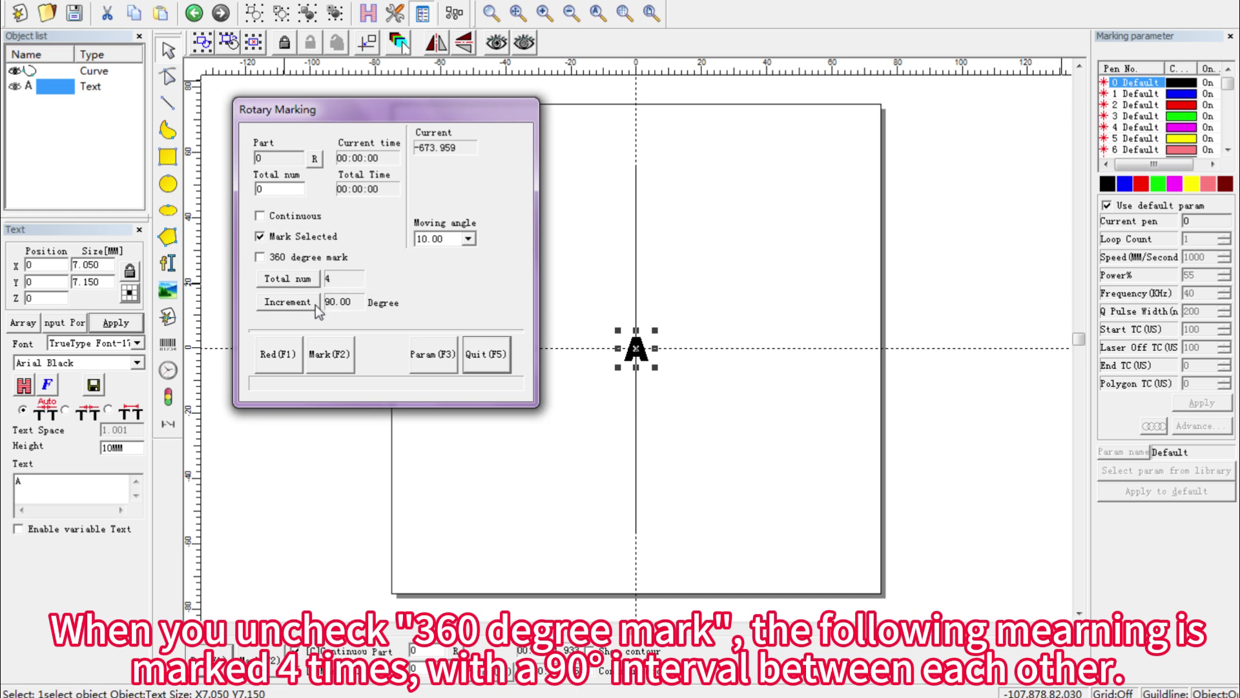
{"action": "left_click", "coordinate": [309, 280]}
{"action": "type", "text": "5"}
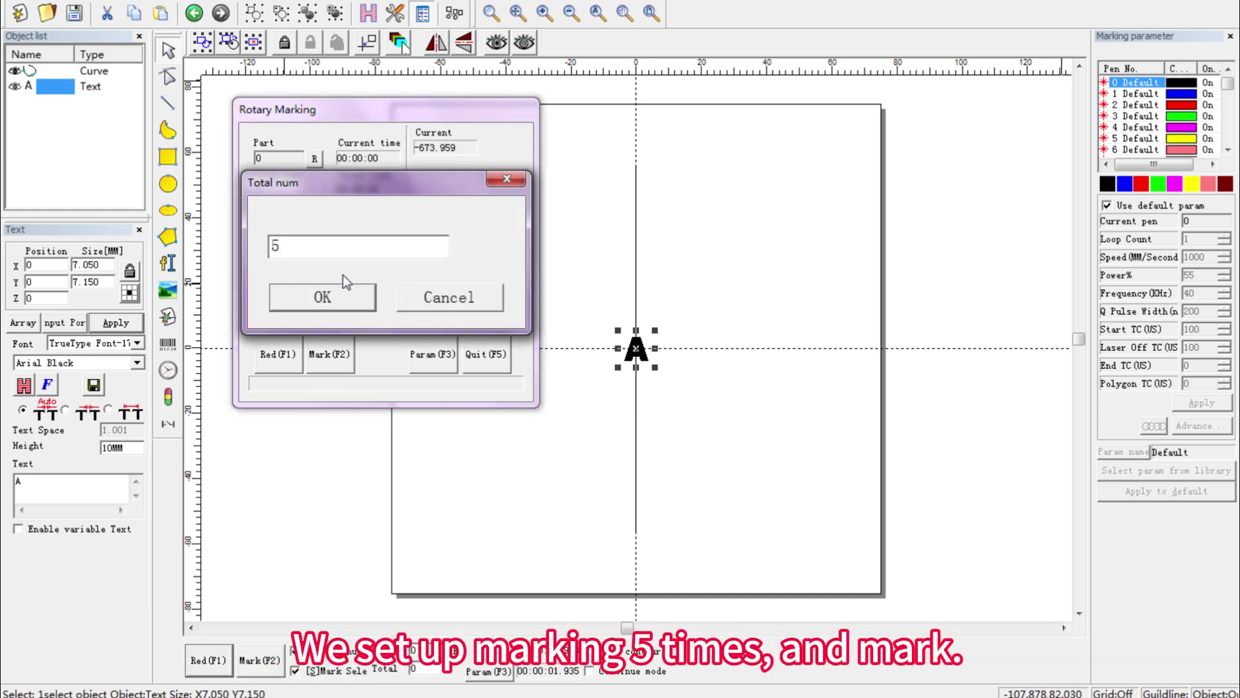
{"action": "left_click", "coordinate": [354, 292]}
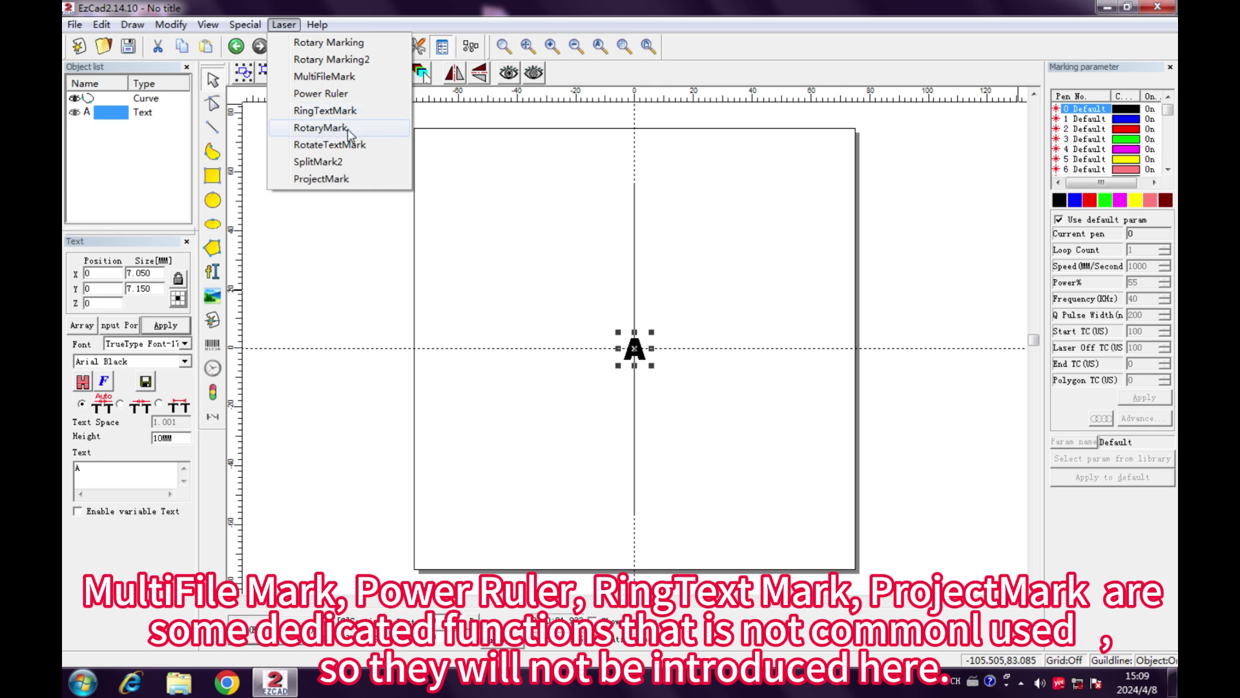
Step: Open RotaryMark for letter A, then add and remove a manual split line in its preview
{"action": "left_click", "coordinate": [348, 132]}
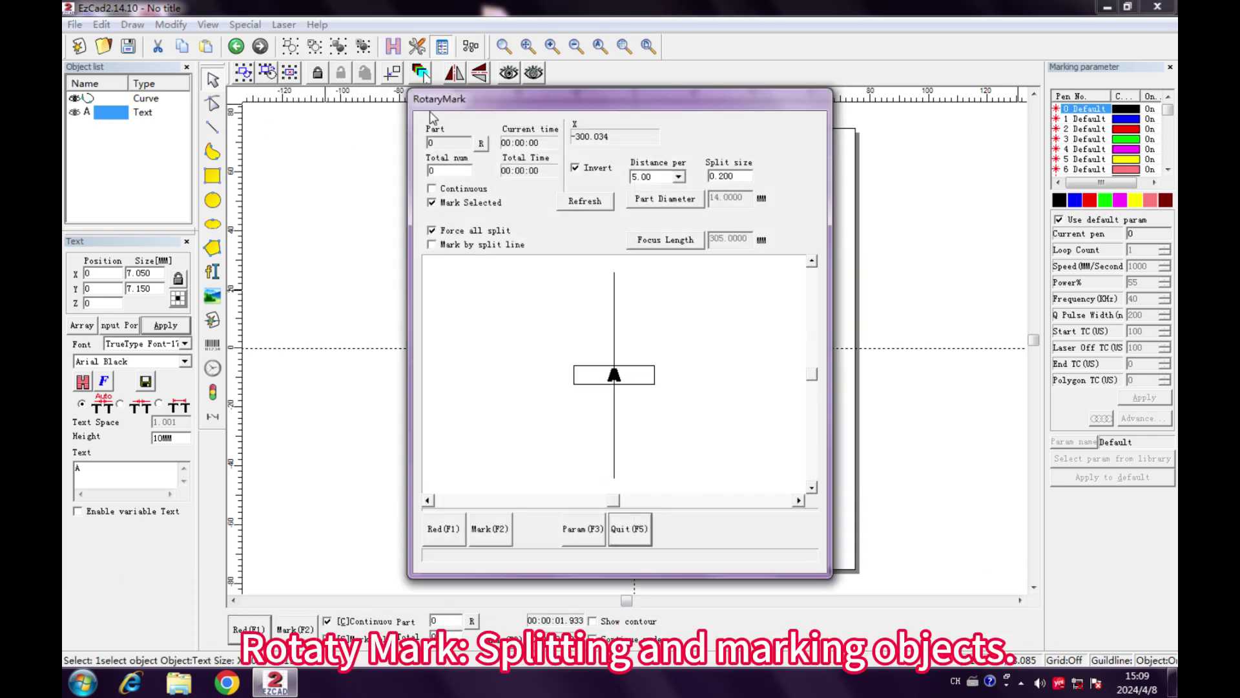
{"action": "left_click_drag", "start_coordinate": [442, 103], "coordinate": [216, 113]}
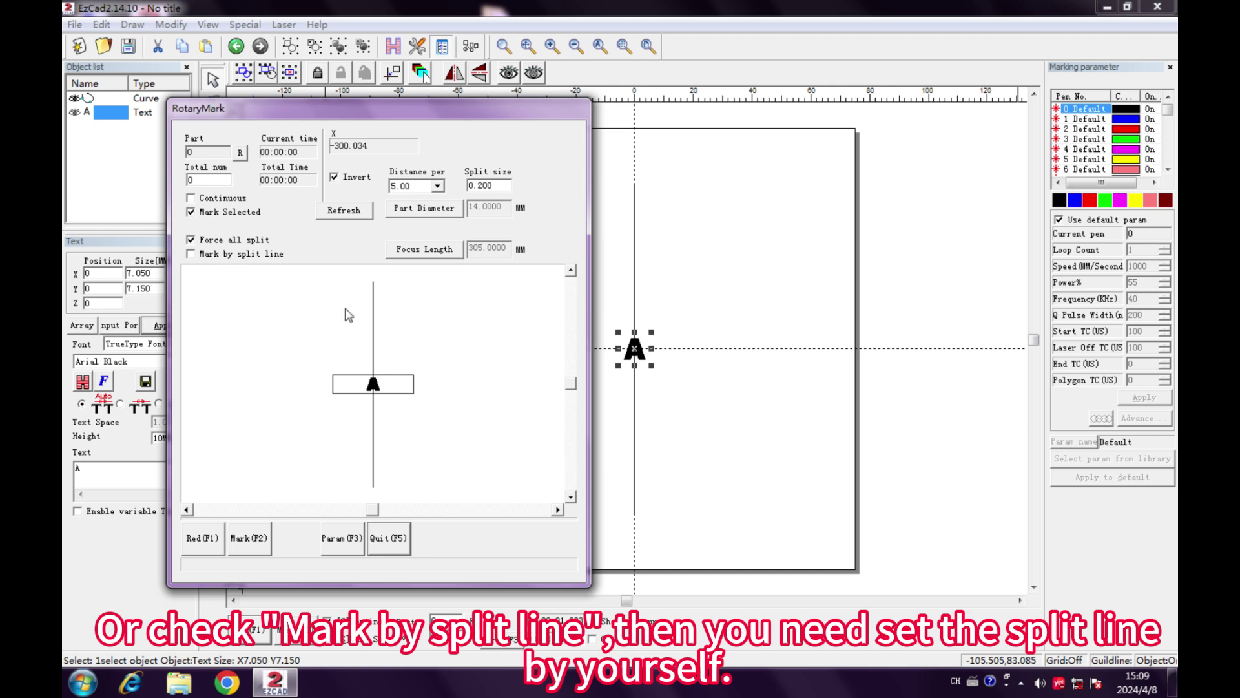
{"action": "scroll", "coordinate": [354, 317], "scroll_direction": "up", "scroll_amount": 1}
{"action": "scroll", "coordinate": [355, 320], "scroll_direction": "up", "scroll_amount": 3}
{"action": "scroll", "coordinate": [355, 320], "scroll_direction": "down", "scroll_amount": 2}
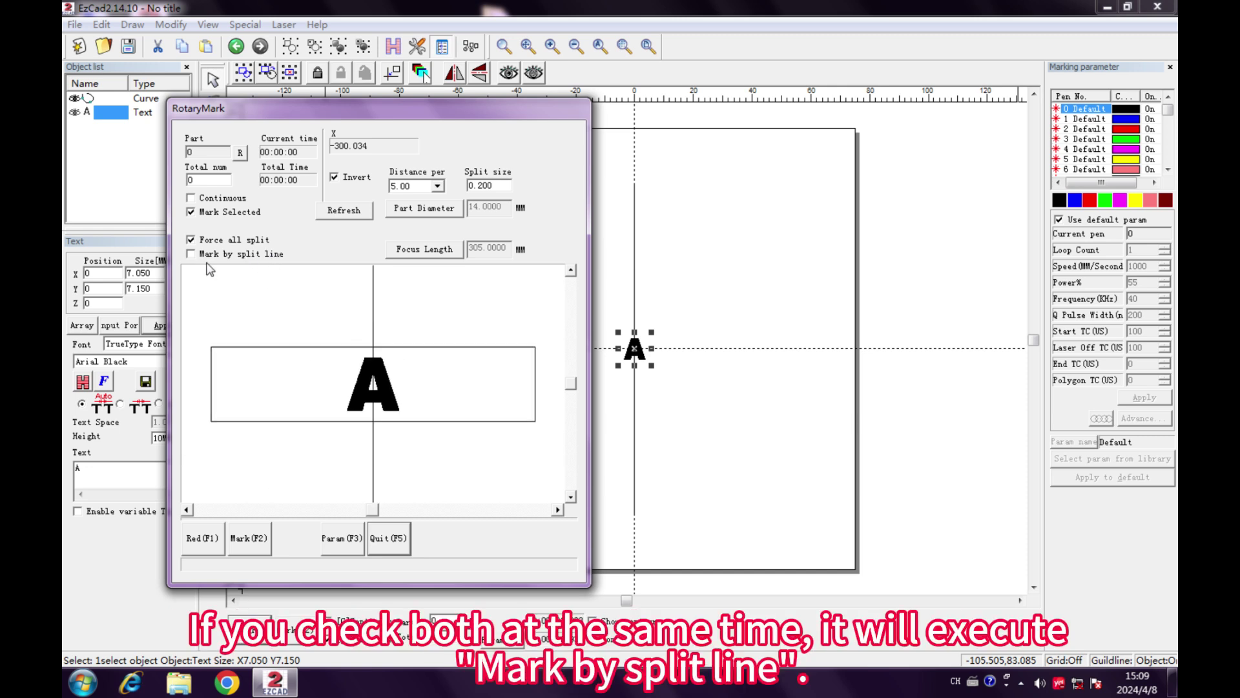
{"action": "left_click", "coordinate": [350, 336]}
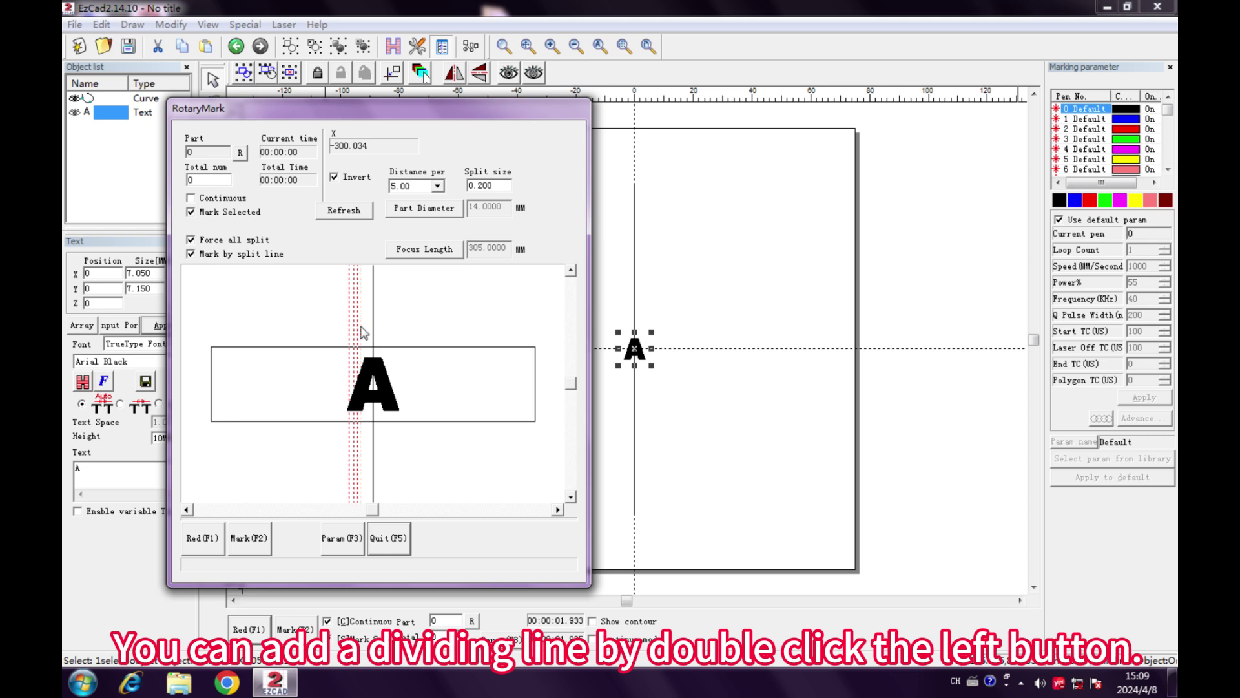
{"action": "right_click", "coordinate": [357, 334]}
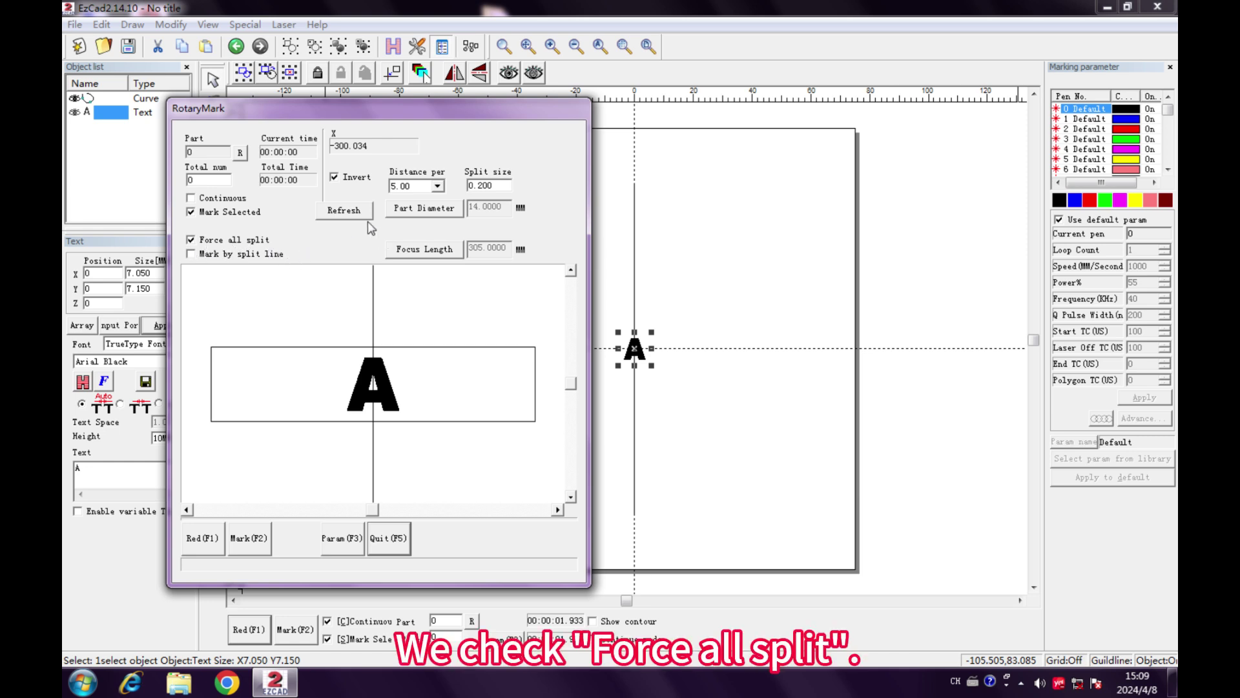
Step: Confirm the 14.0000 part diameter and 305.0000 focus length in RotaryMark
{"action": "left_click", "coordinate": [438, 211]}
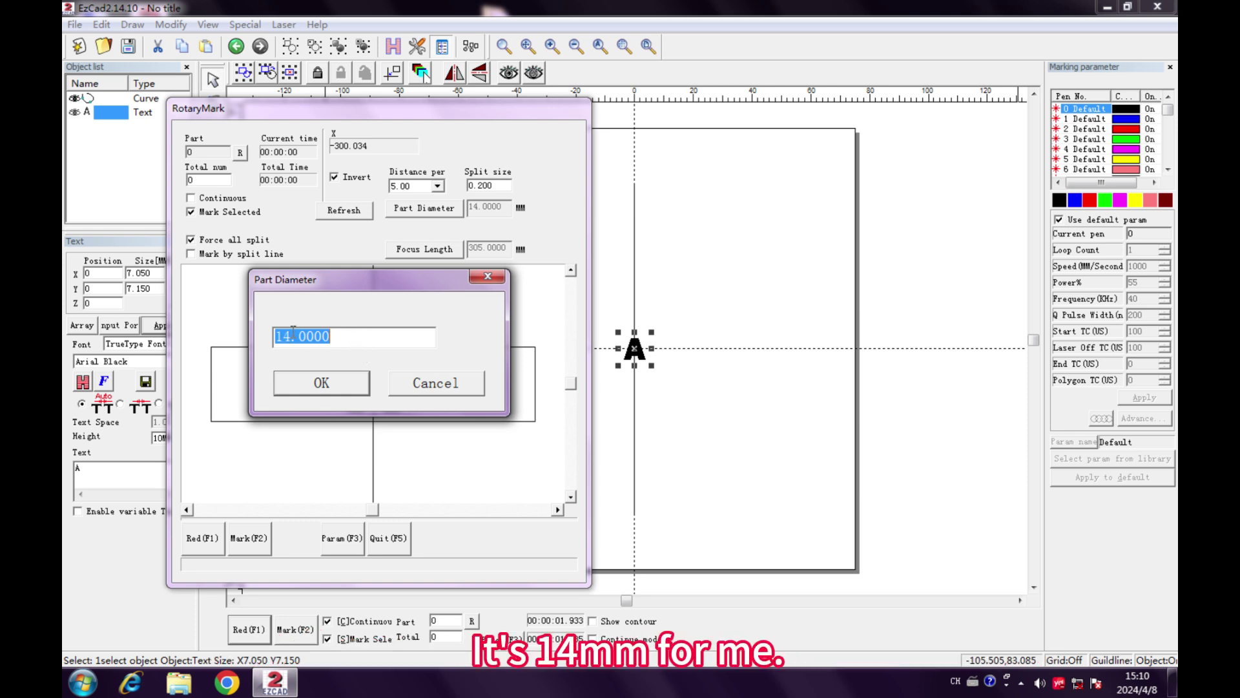
{"action": "left_click", "coordinate": [349, 381]}
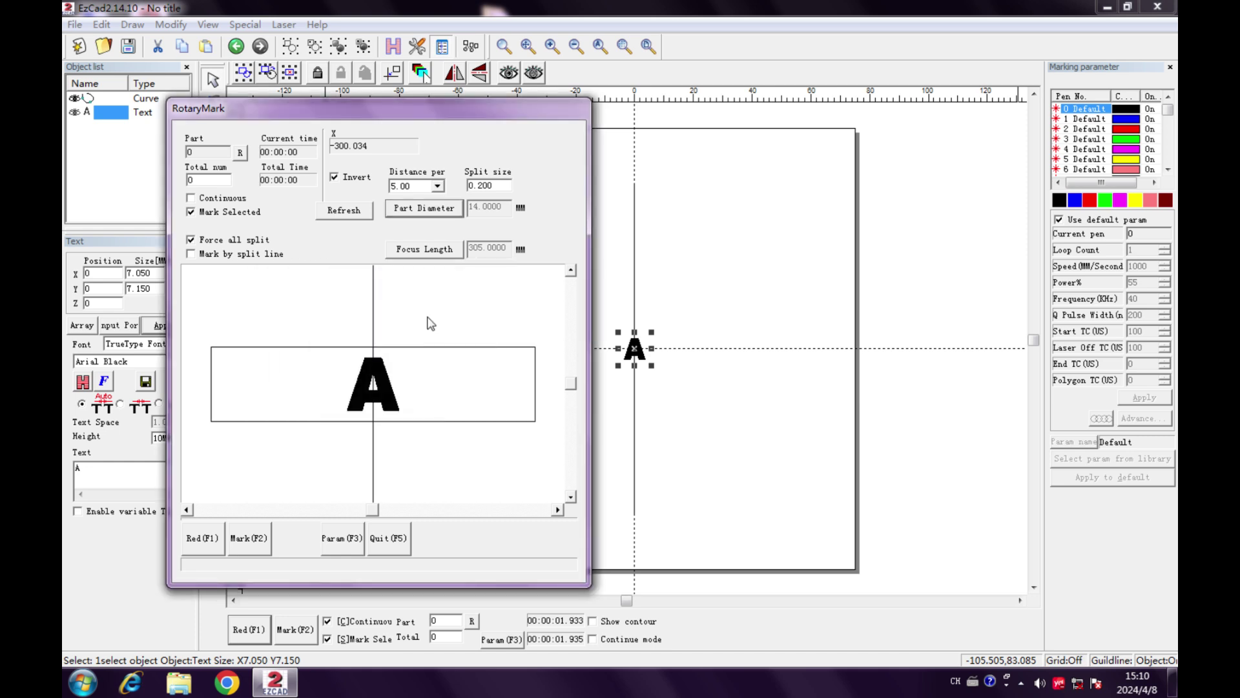
{"action": "left_click", "coordinate": [426, 250]}
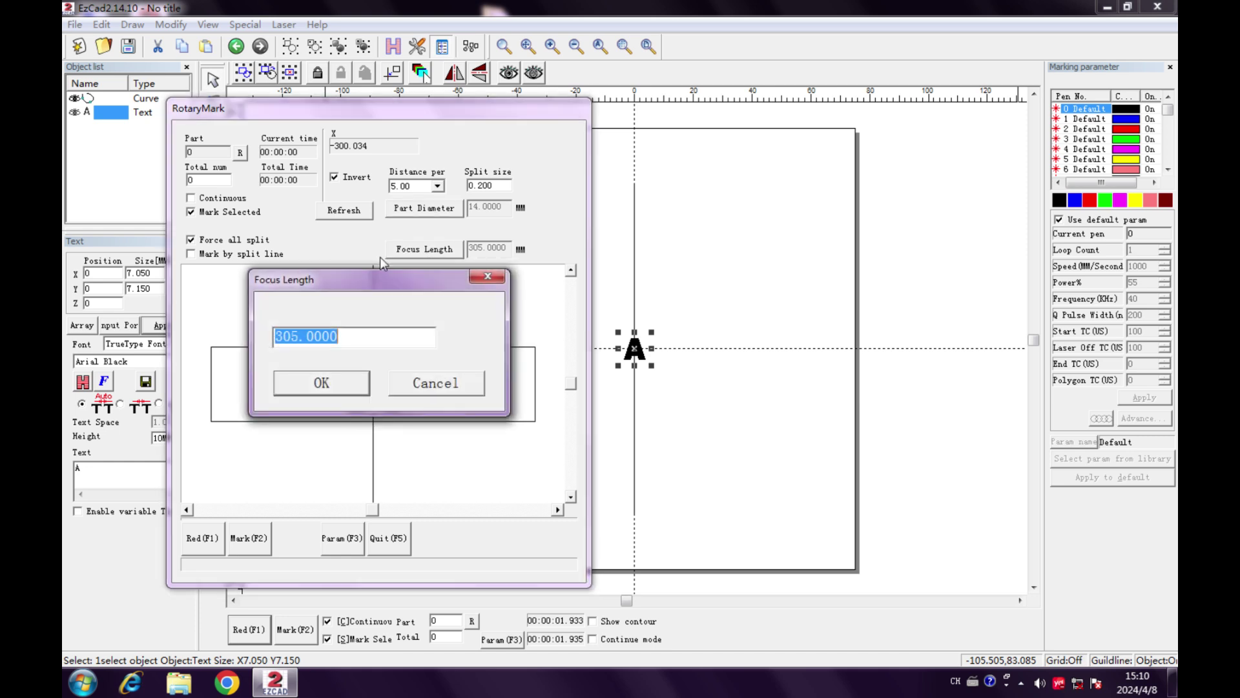
{"action": "left_click", "coordinate": [347, 385]}
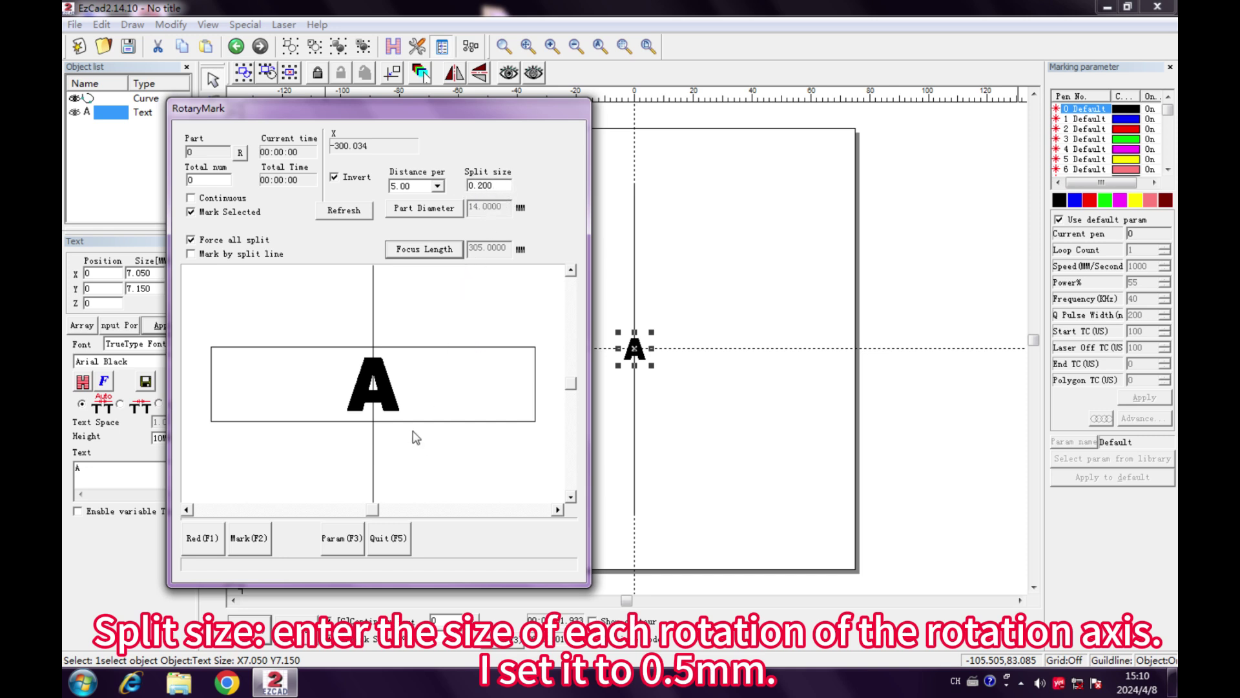
Step: Close RotaryMark, delete the curve and letter A, and import the round logo DXF
{"action": "left_click", "coordinate": [395, 536]}
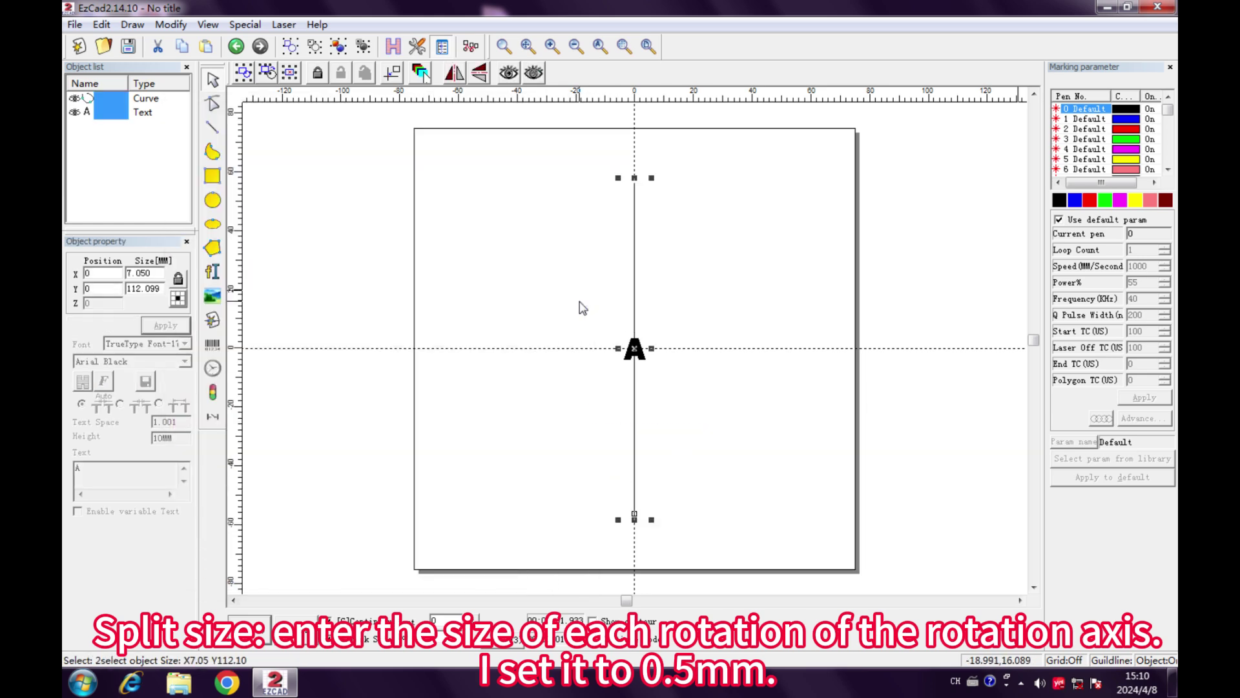
{"action": "key", "text": "Delete"}
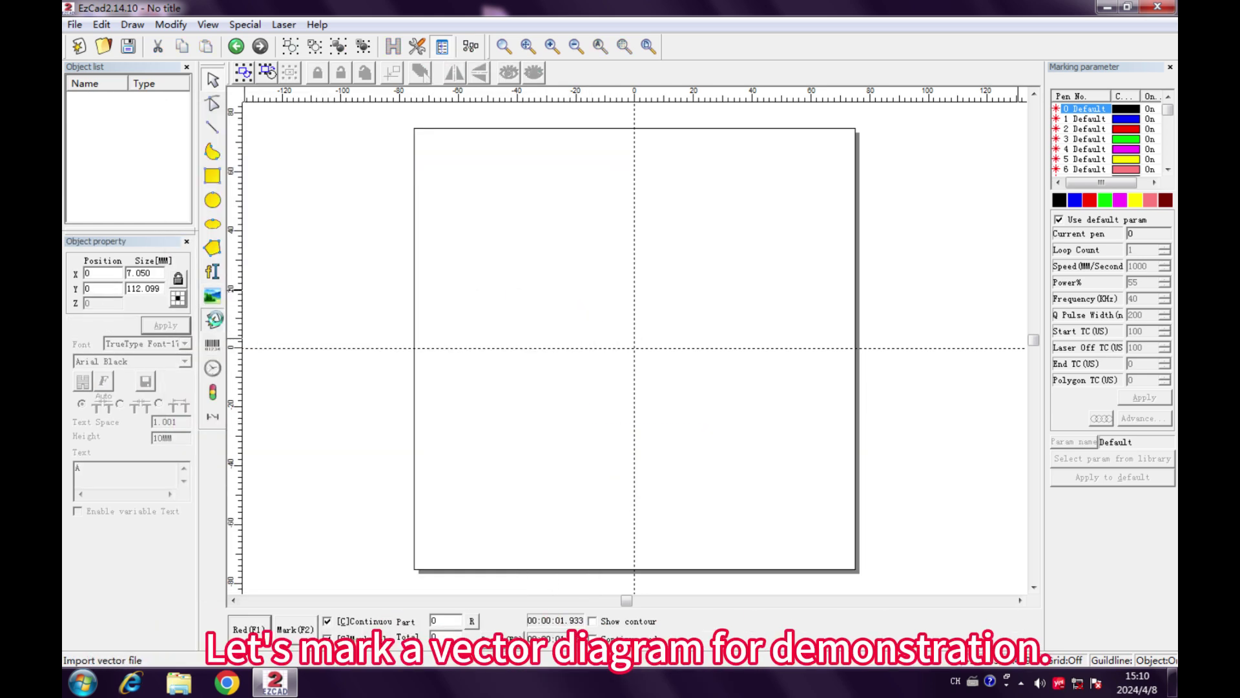
{"action": "left_click", "coordinate": [213, 318]}
{"action": "double_click", "coordinate": [515, 262]}
{"action": "left_click", "coordinate": [540, 274]}
{"action": "double_click", "coordinate": [540, 274]}
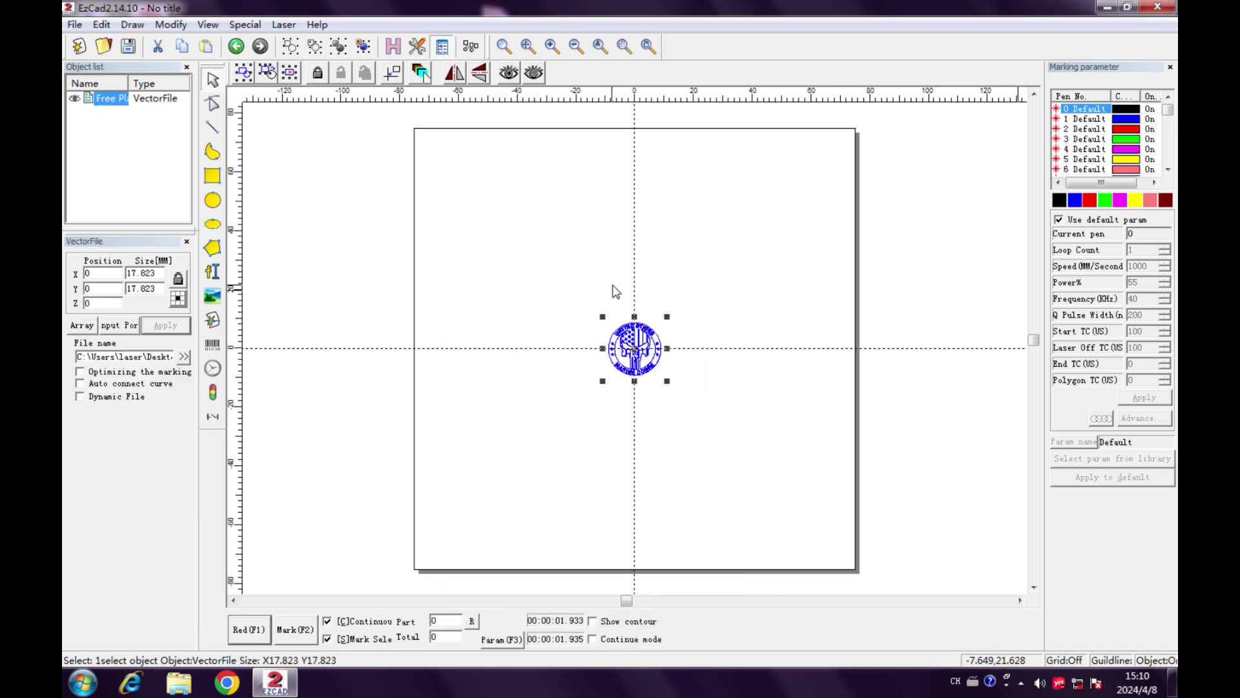
Step: Hatch-fill the imported logo, zoom to fit, and launch RotaryMark for it
{"action": "key", "text": "ctrl+a"}
{"action": "left_click", "coordinate": [393, 47]}
{"action": "left_click", "coordinate": [720, 200]}
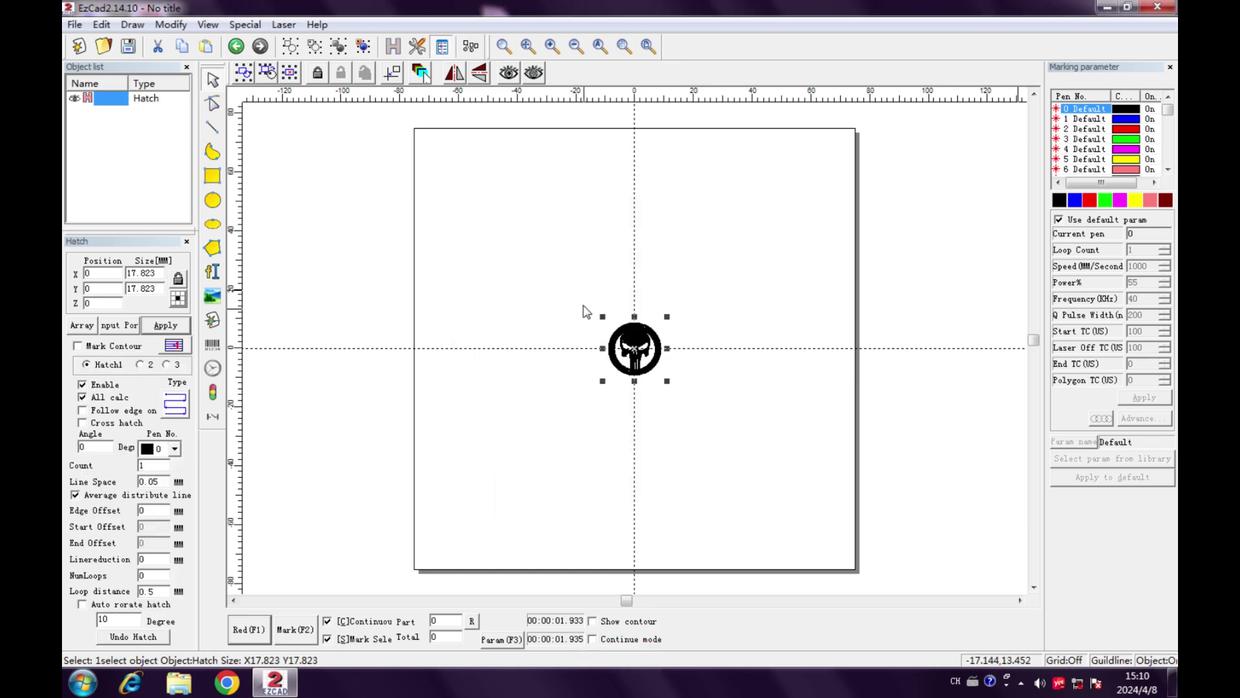
{"action": "left_click", "coordinate": [590, 294]}
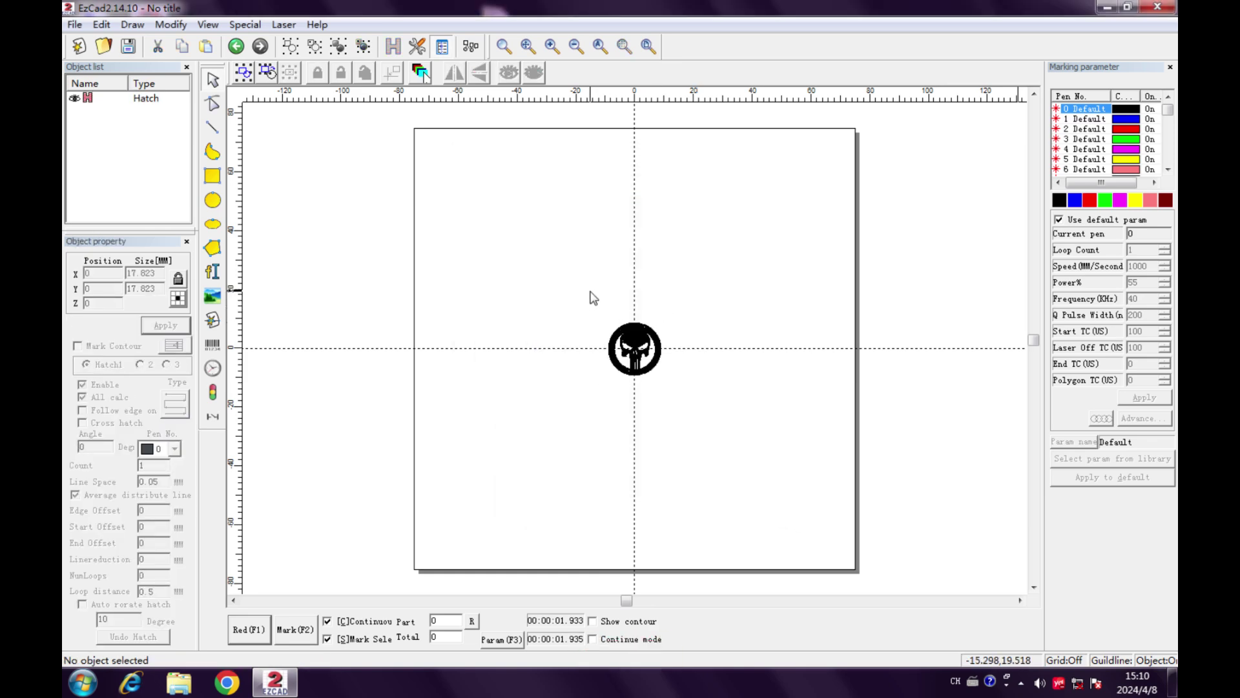
{"action": "key", "text": "ctrl+a"}
{"action": "left_click", "coordinate": [624, 46]}
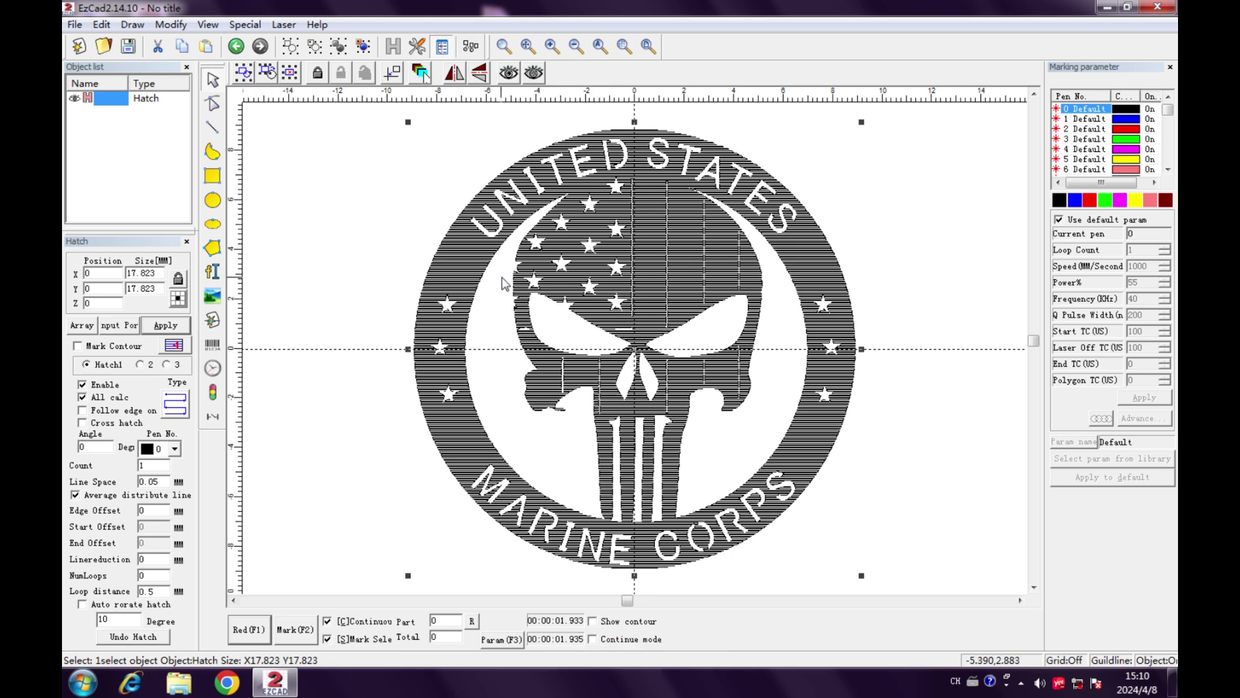
{"action": "key", "text": "F2"}
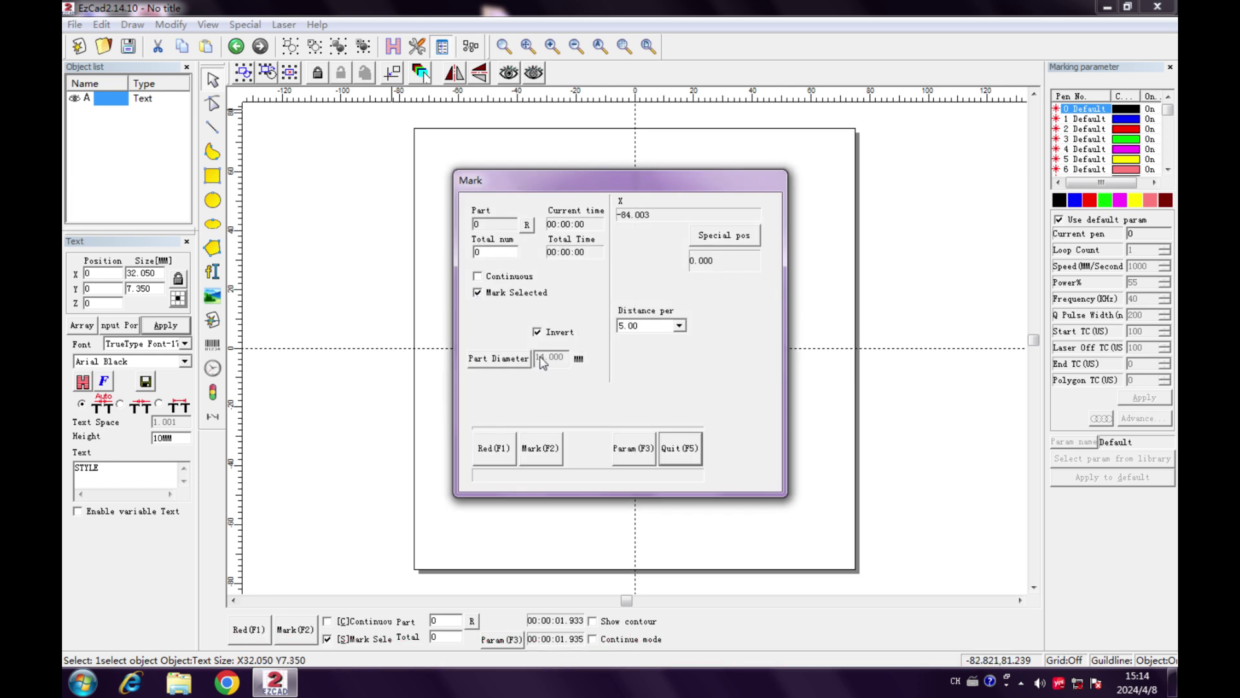
Step: Keep the 14.000 part diameter and preview STYLE with the red guide light
{"action": "left_click", "coordinate": [516, 358]}
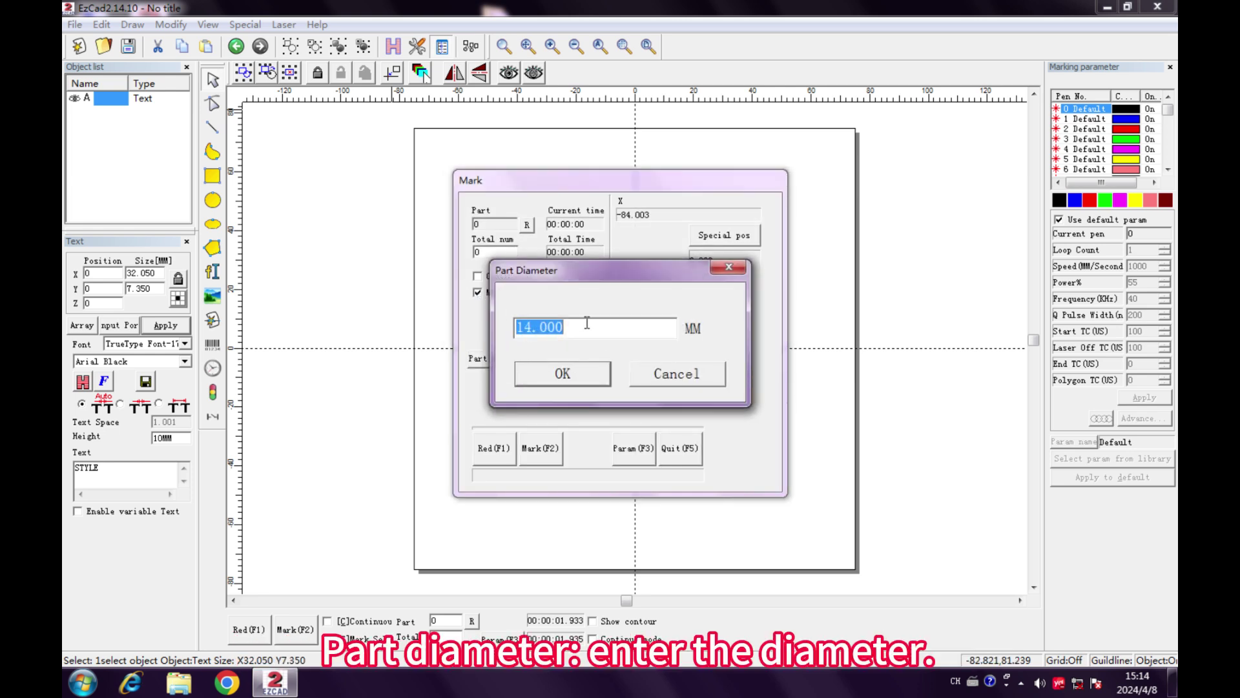
{"action": "left_click", "coordinate": [562, 373]}
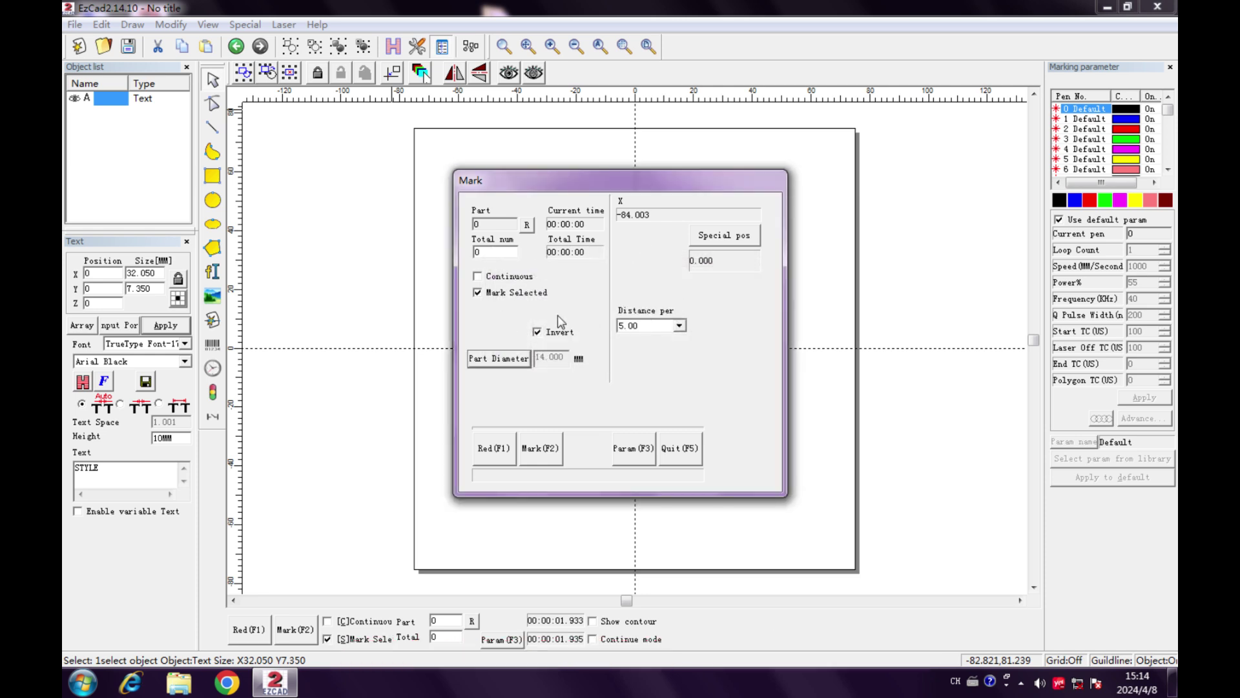
{"action": "left_click", "coordinate": [491, 454]}
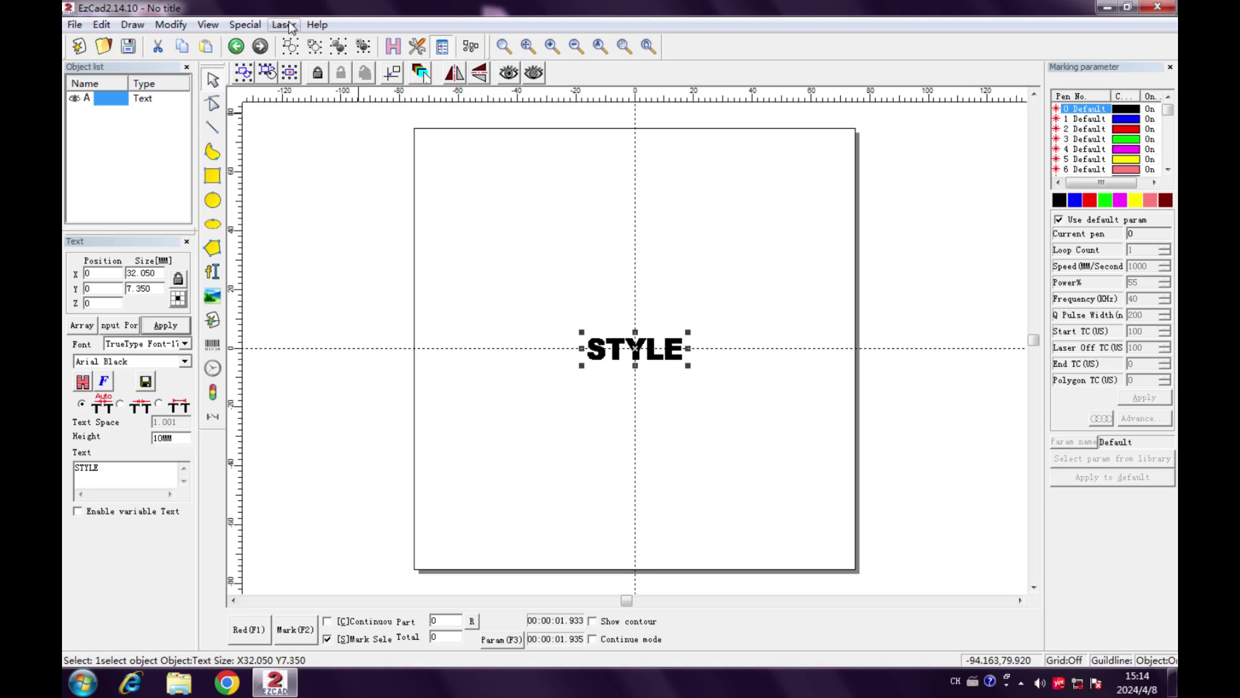
Step: Open SplitMark2 for the STYLE text and confirm the 14.000 part diameter
{"action": "left_click", "coordinate": [284, 25]}
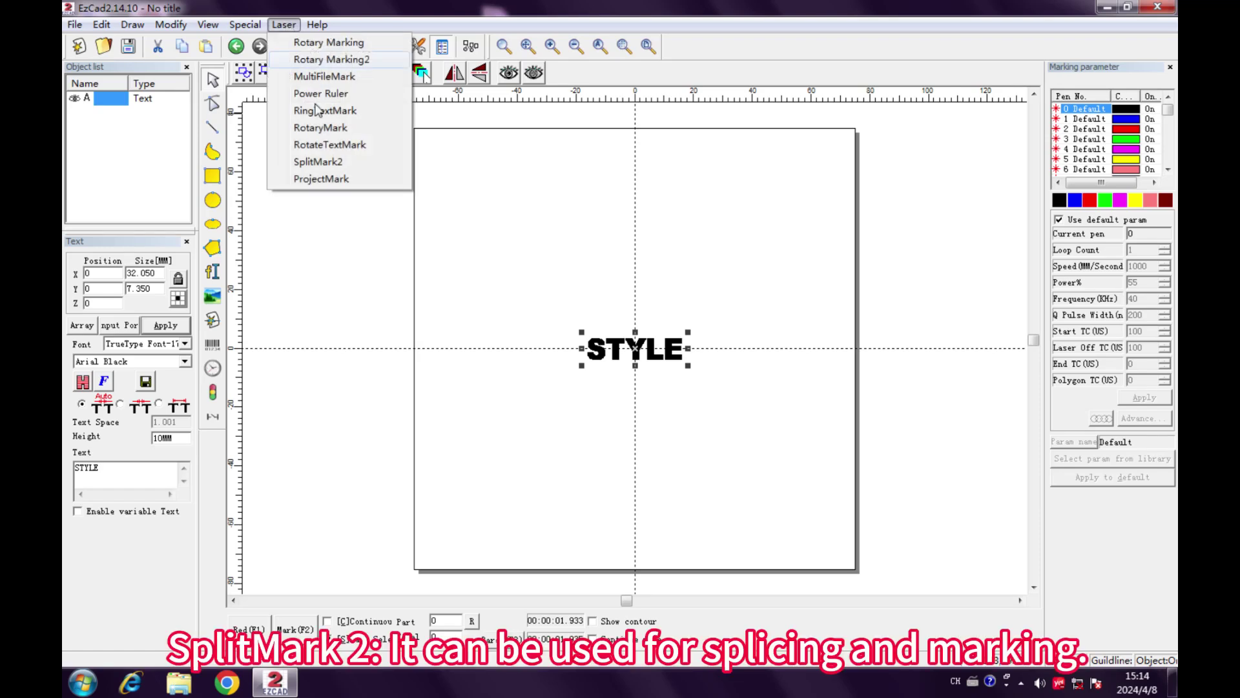
{"action": "left_click", "coordinate": [324, 167]}
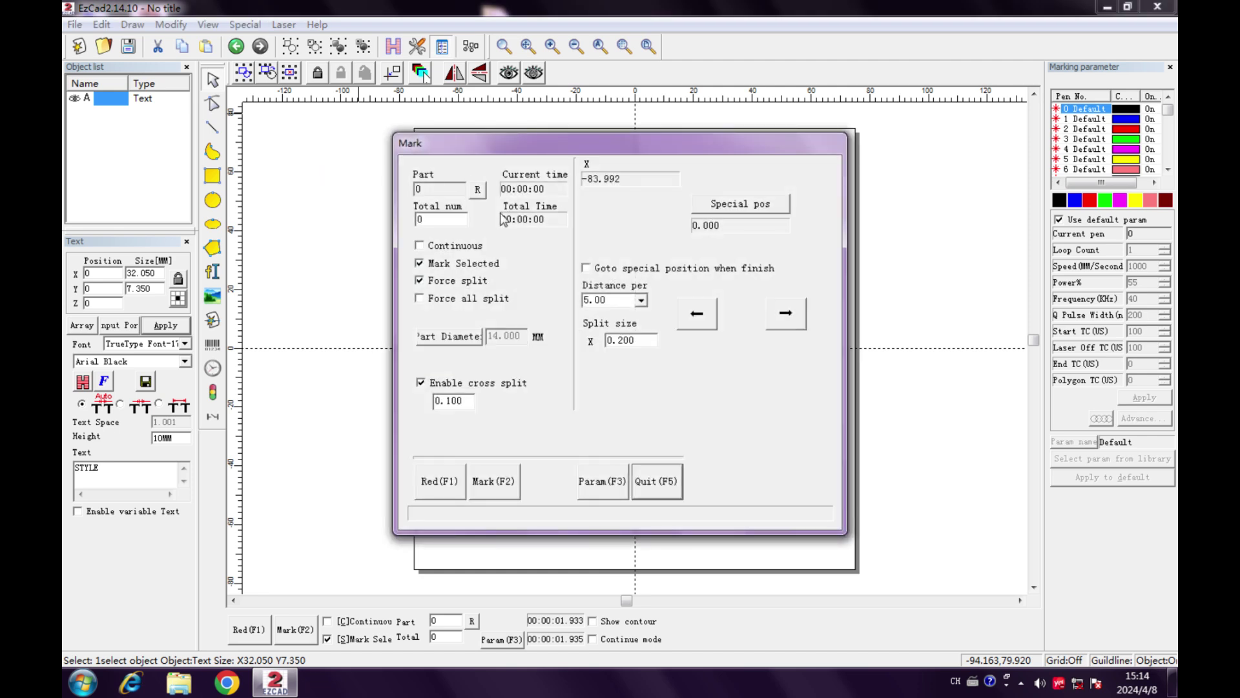
{"action": "left_click_drag", "start_coordinate": [535, 157], "coordinate": [375, 103]}
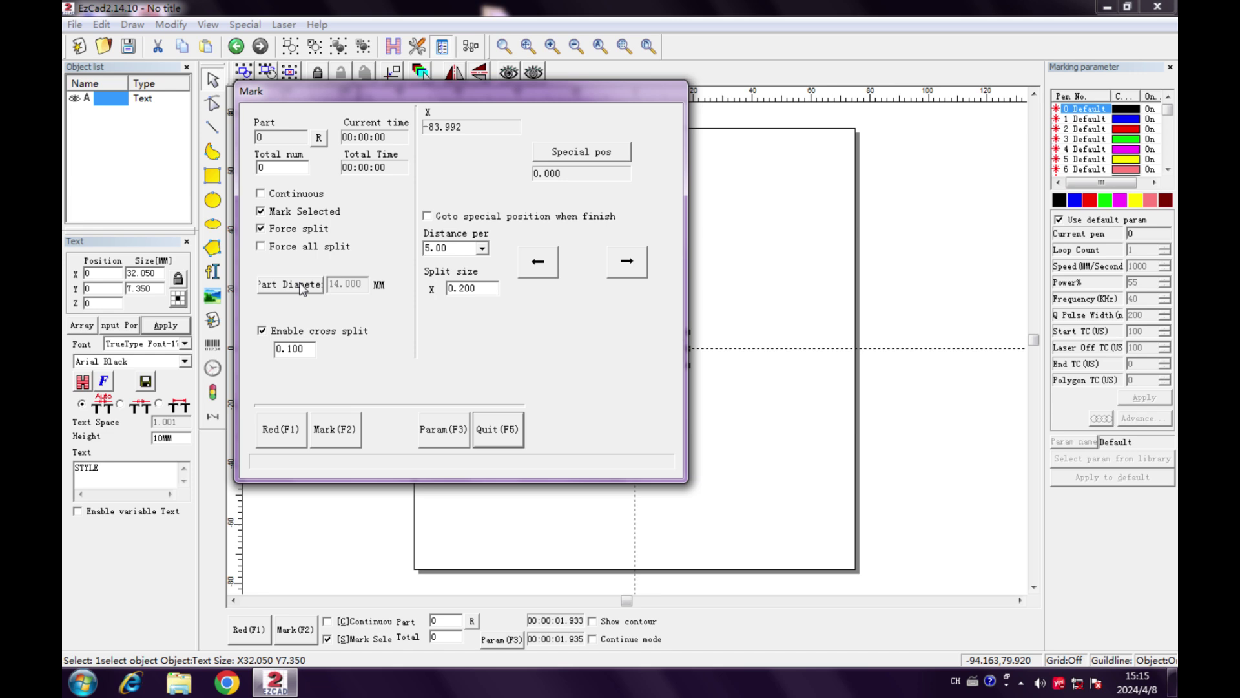
{"action": "left_click", "coordinate": [302, 289]}
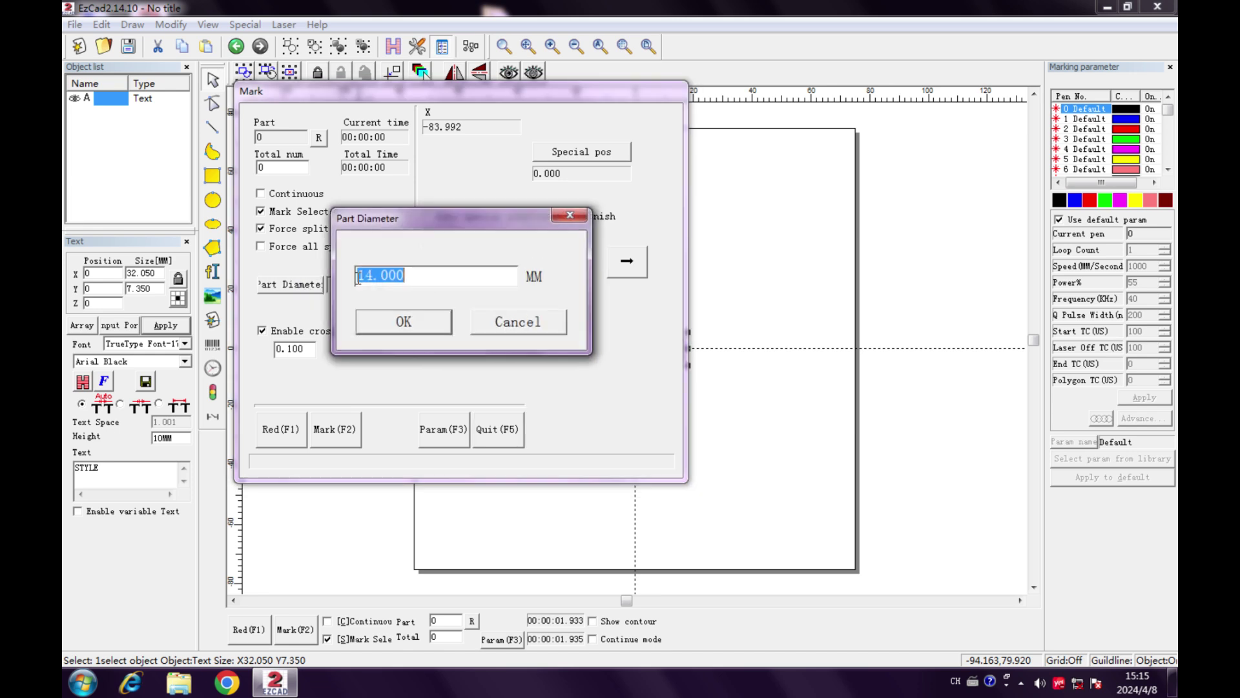
{"action": "left_click", "coordinate": [437, 322]}
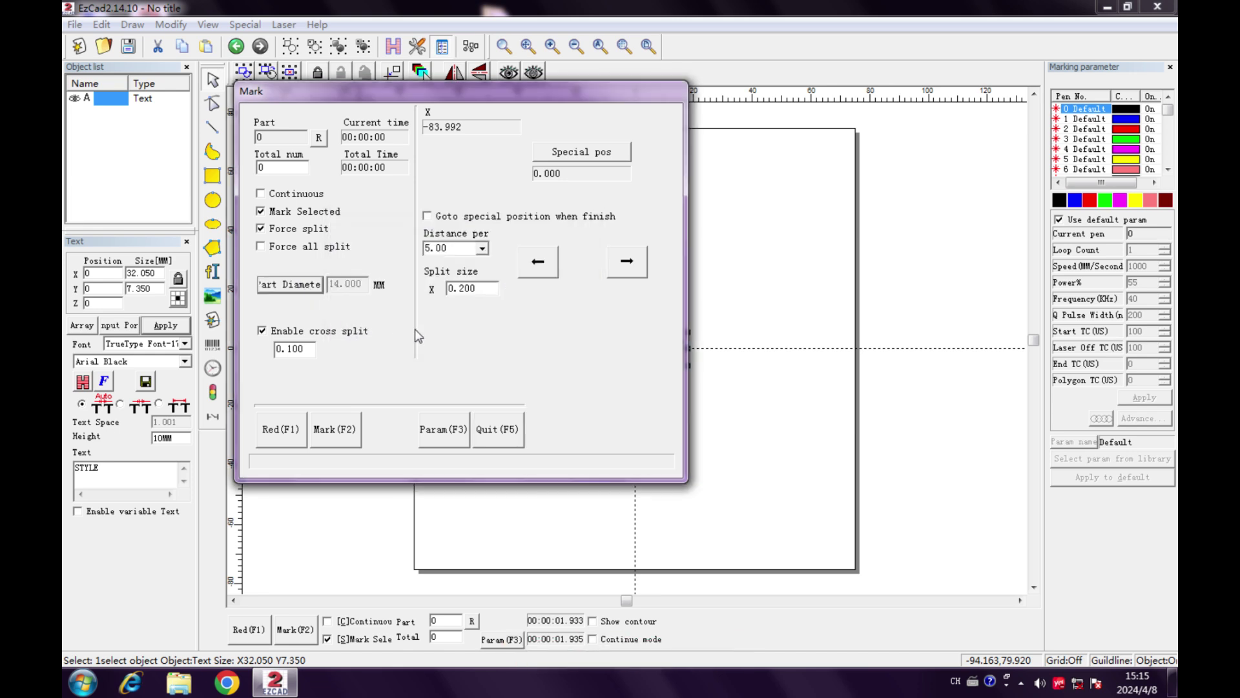
Step: Run the Red(F1) guide light preview, then stop it
{"action": "left_click", "coordinate": [456, 425]}
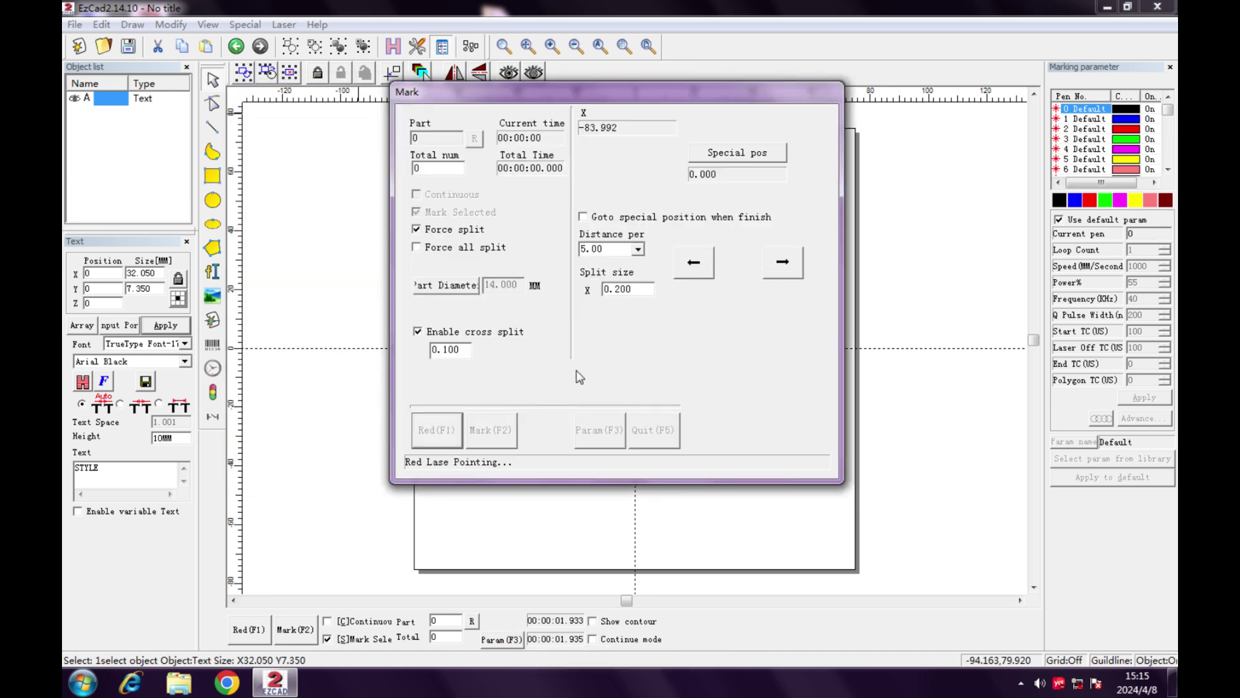
{"action": "key", "text": "F1"}
{"action": "left_click", "coordinate": [431, 431]}
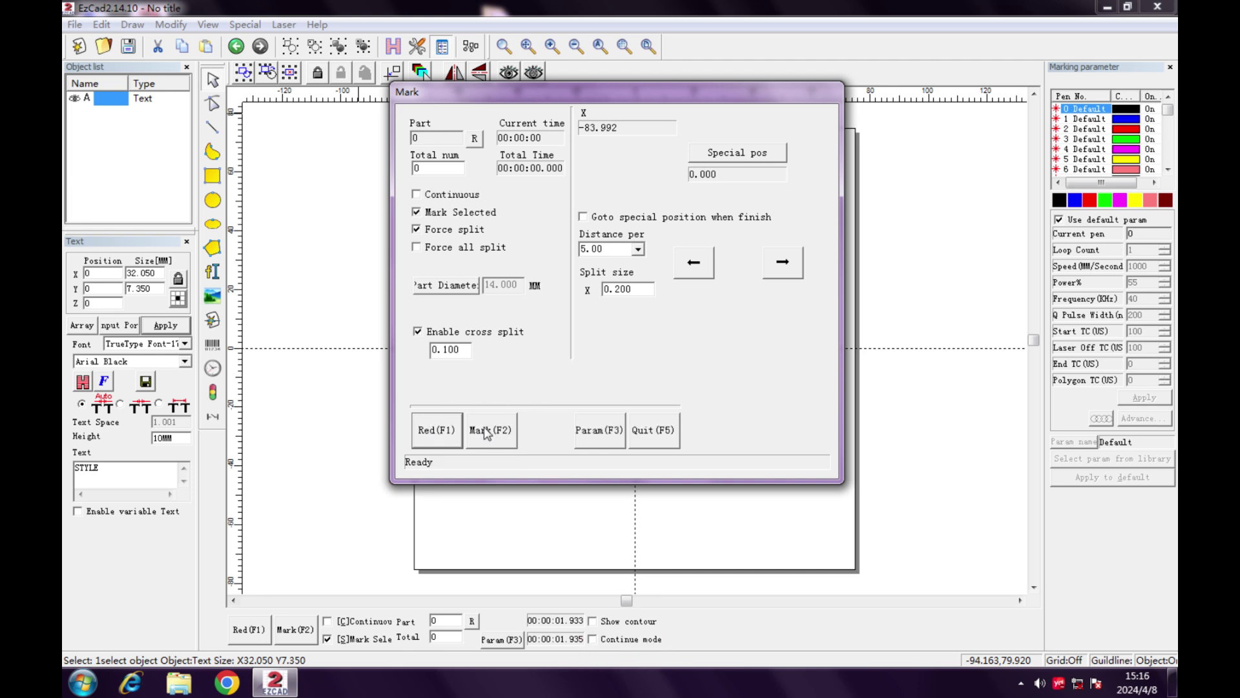